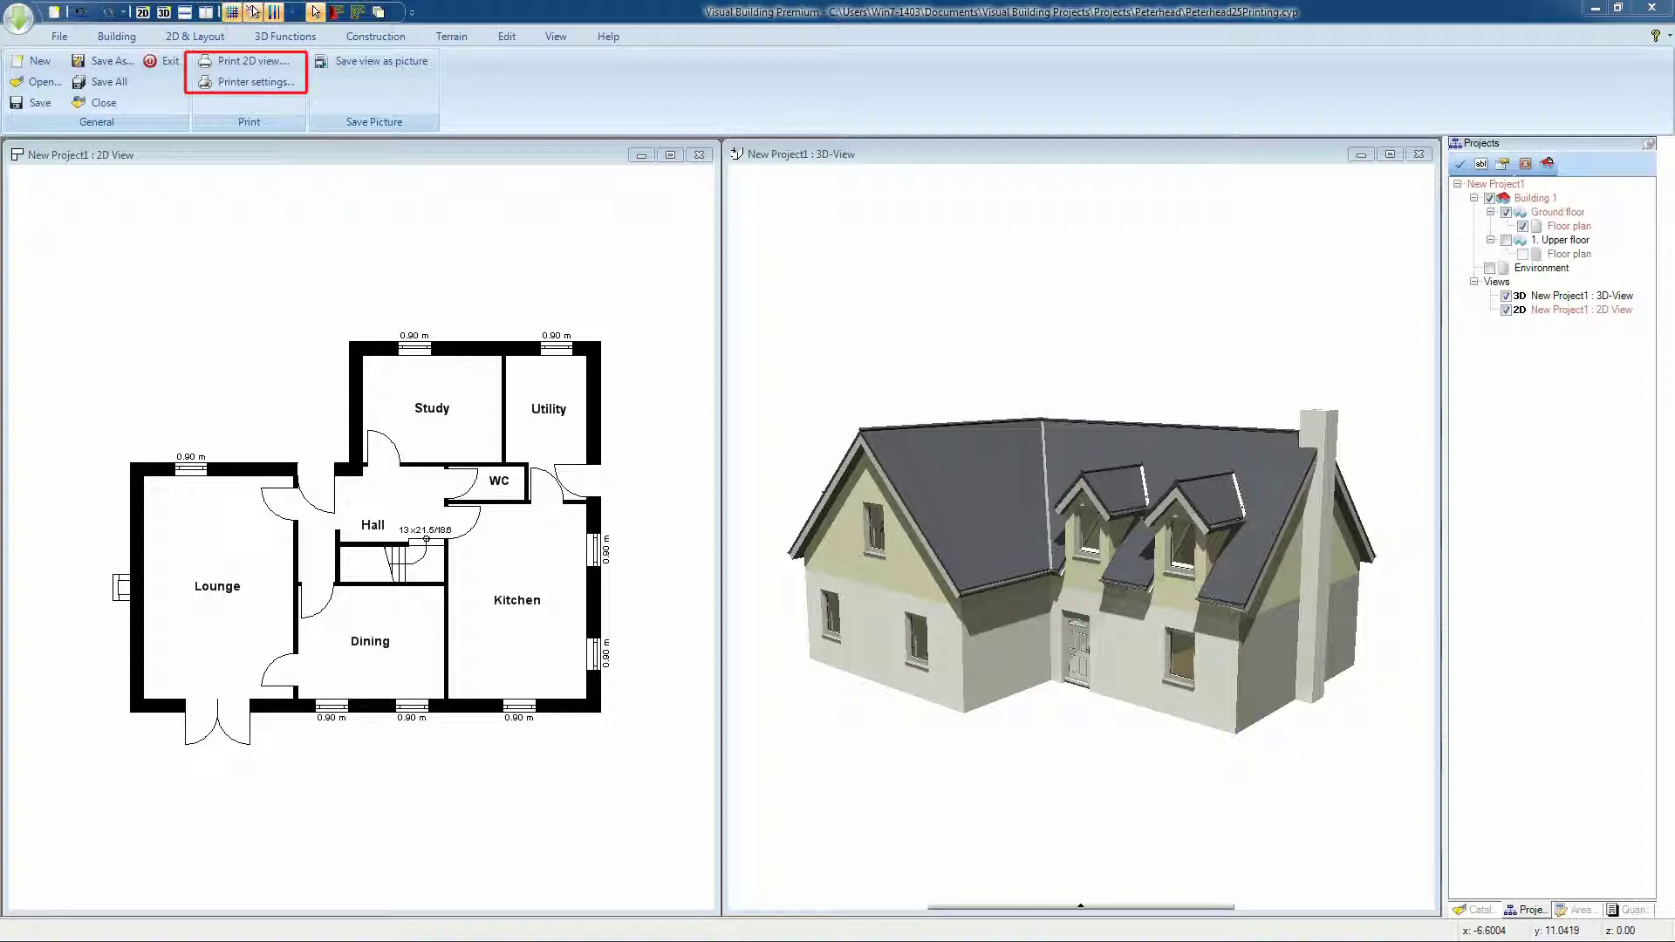
- Review the available printers in the printer settings and keep Dell Color Laser 1320c as the printer
click(18, 19)
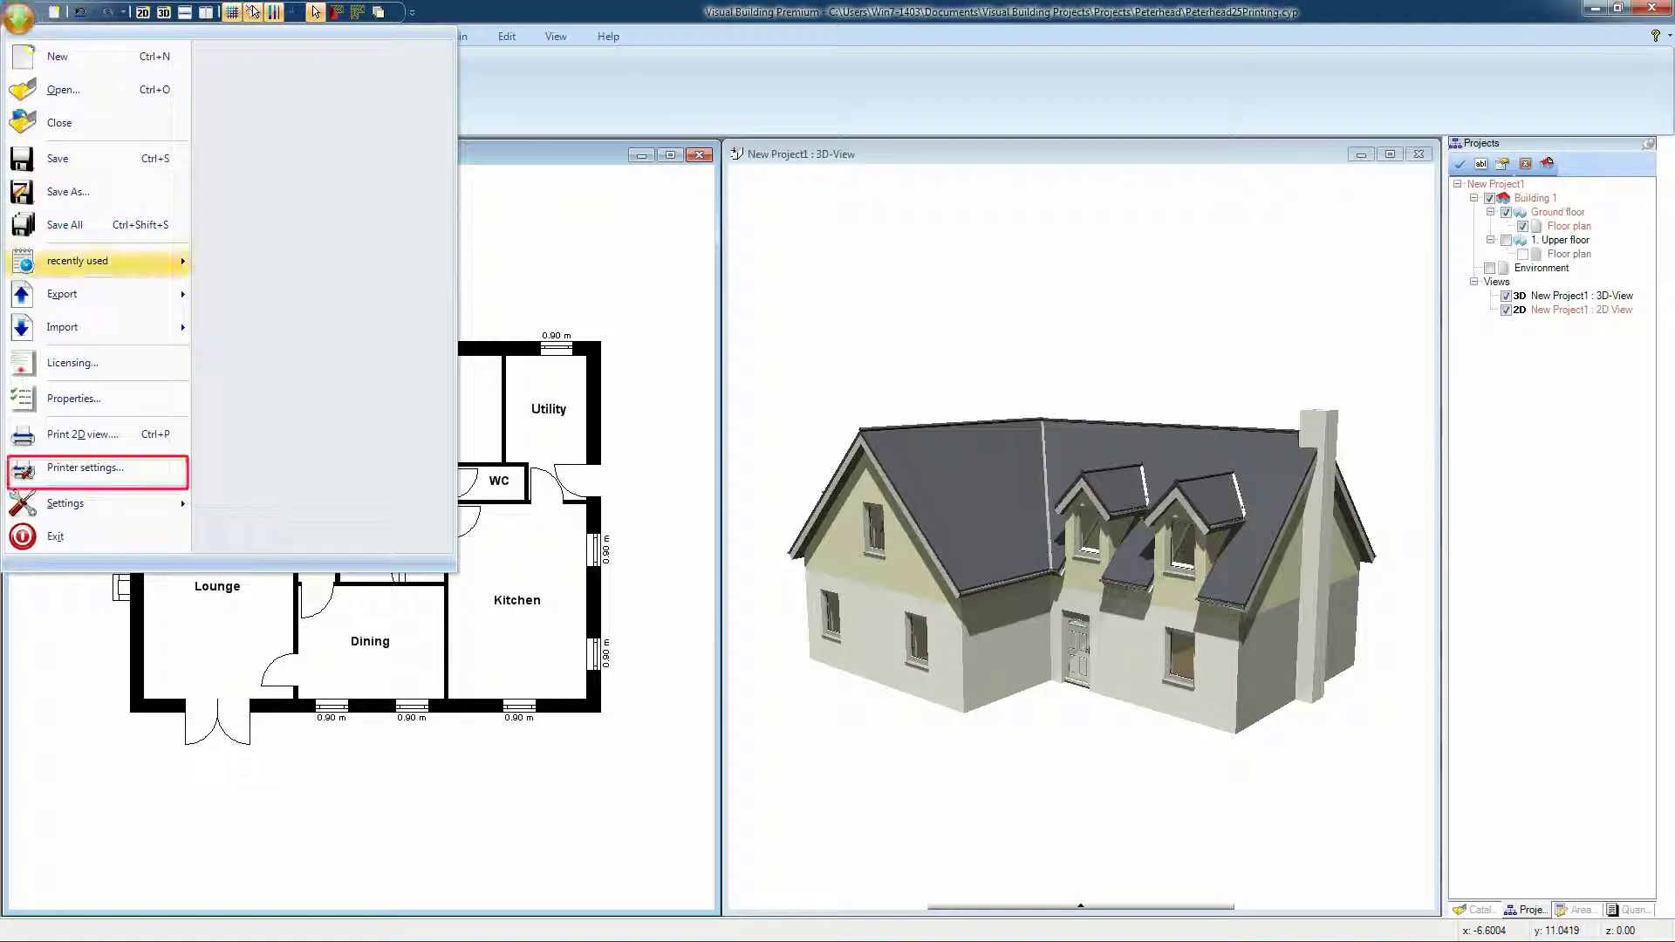
click(85, 467)
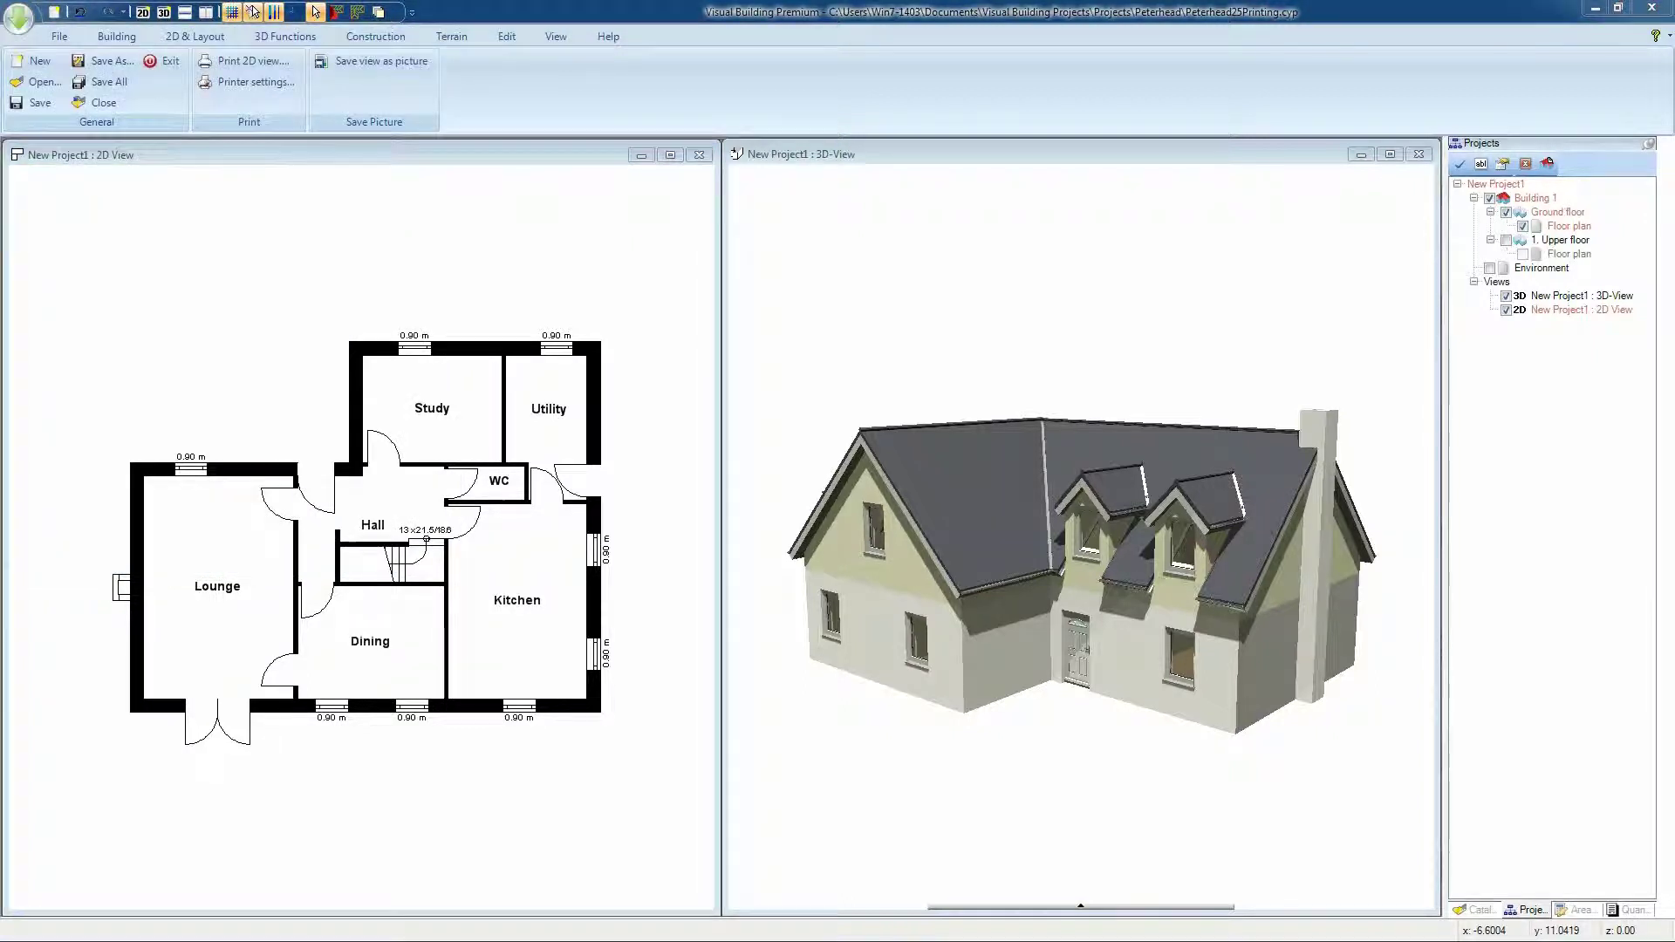
key(alt+Down)
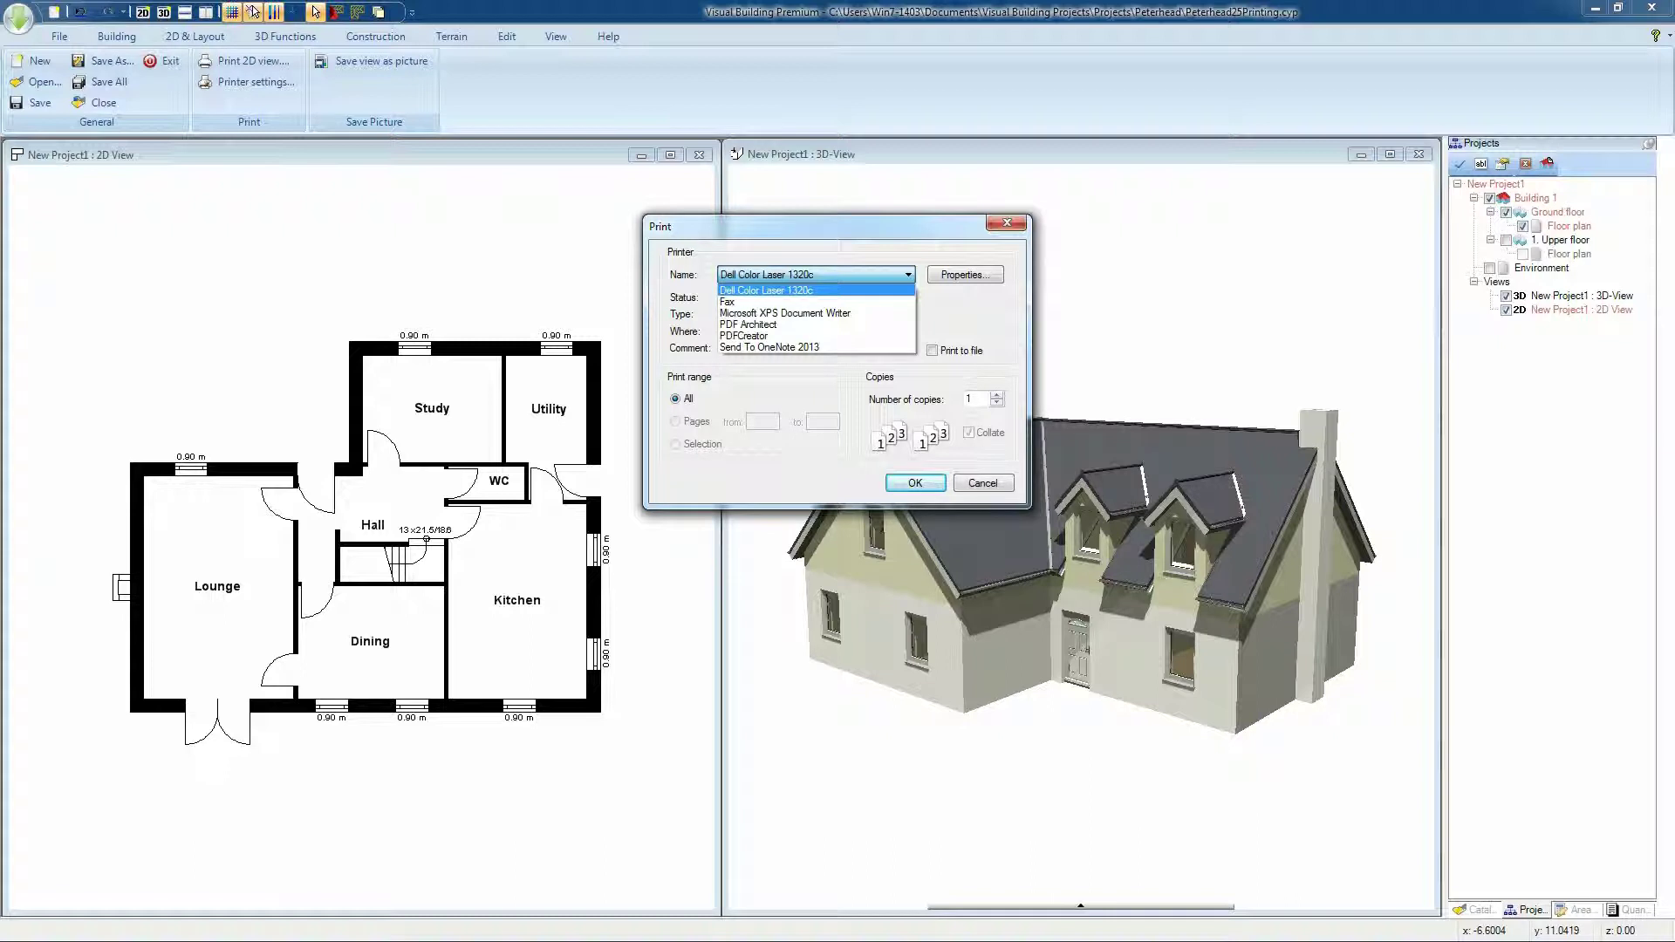
key(Down)
key(Down)
key(Down)
key(Down)
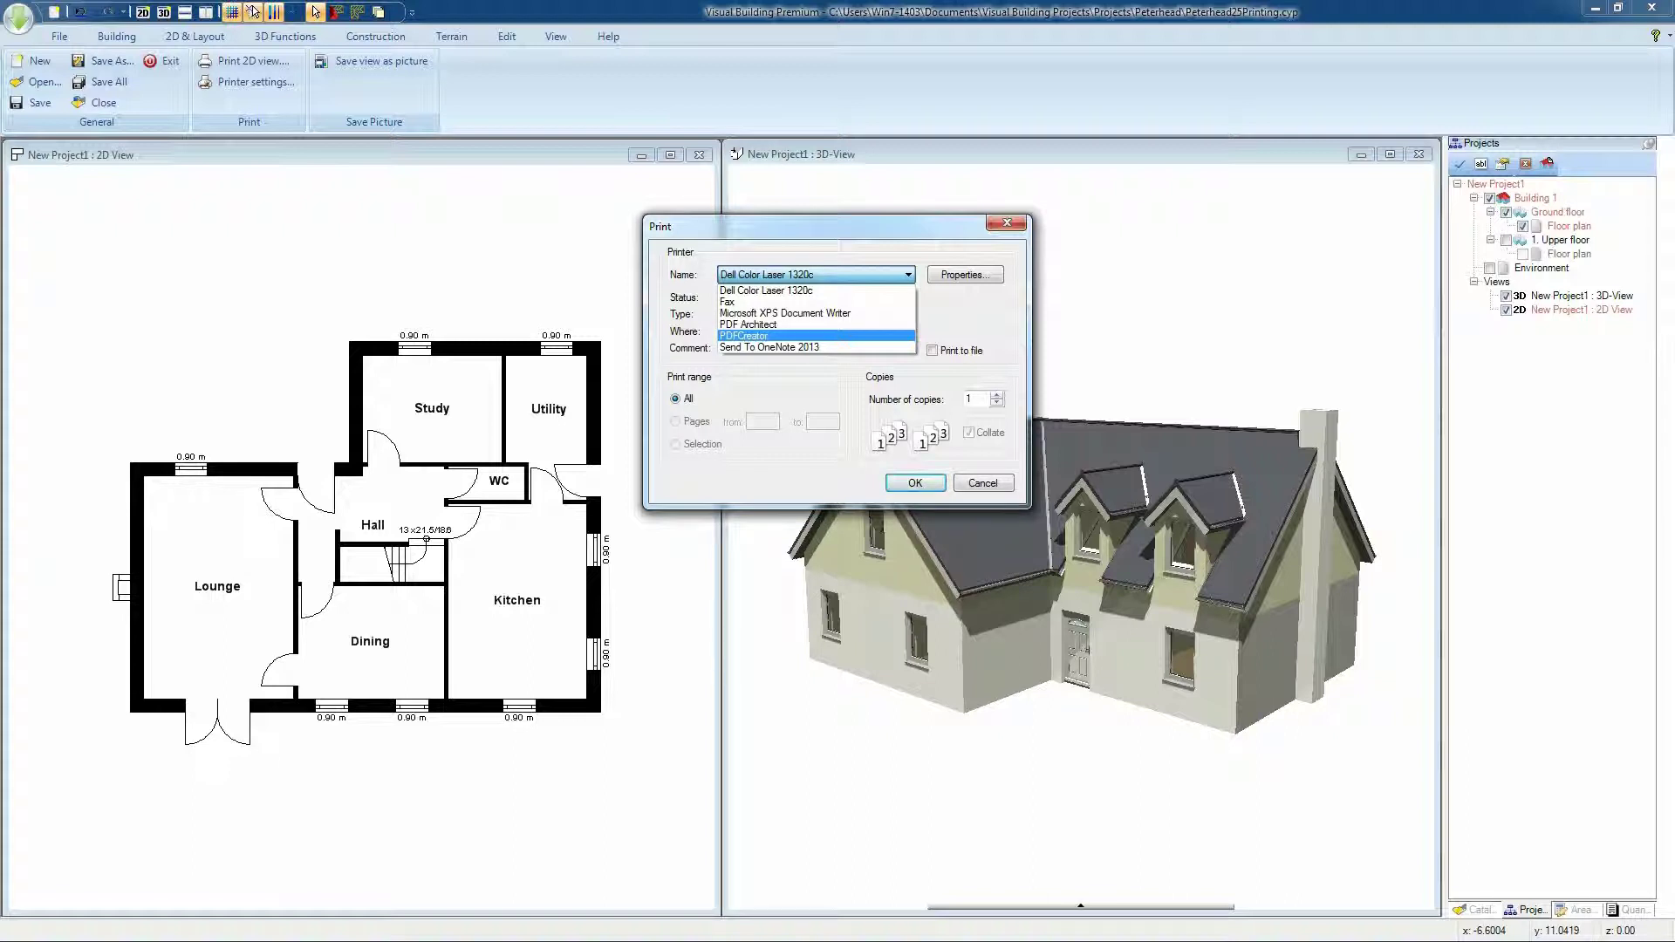
key(Up)
key(Up)
key(Up)
key(Up)
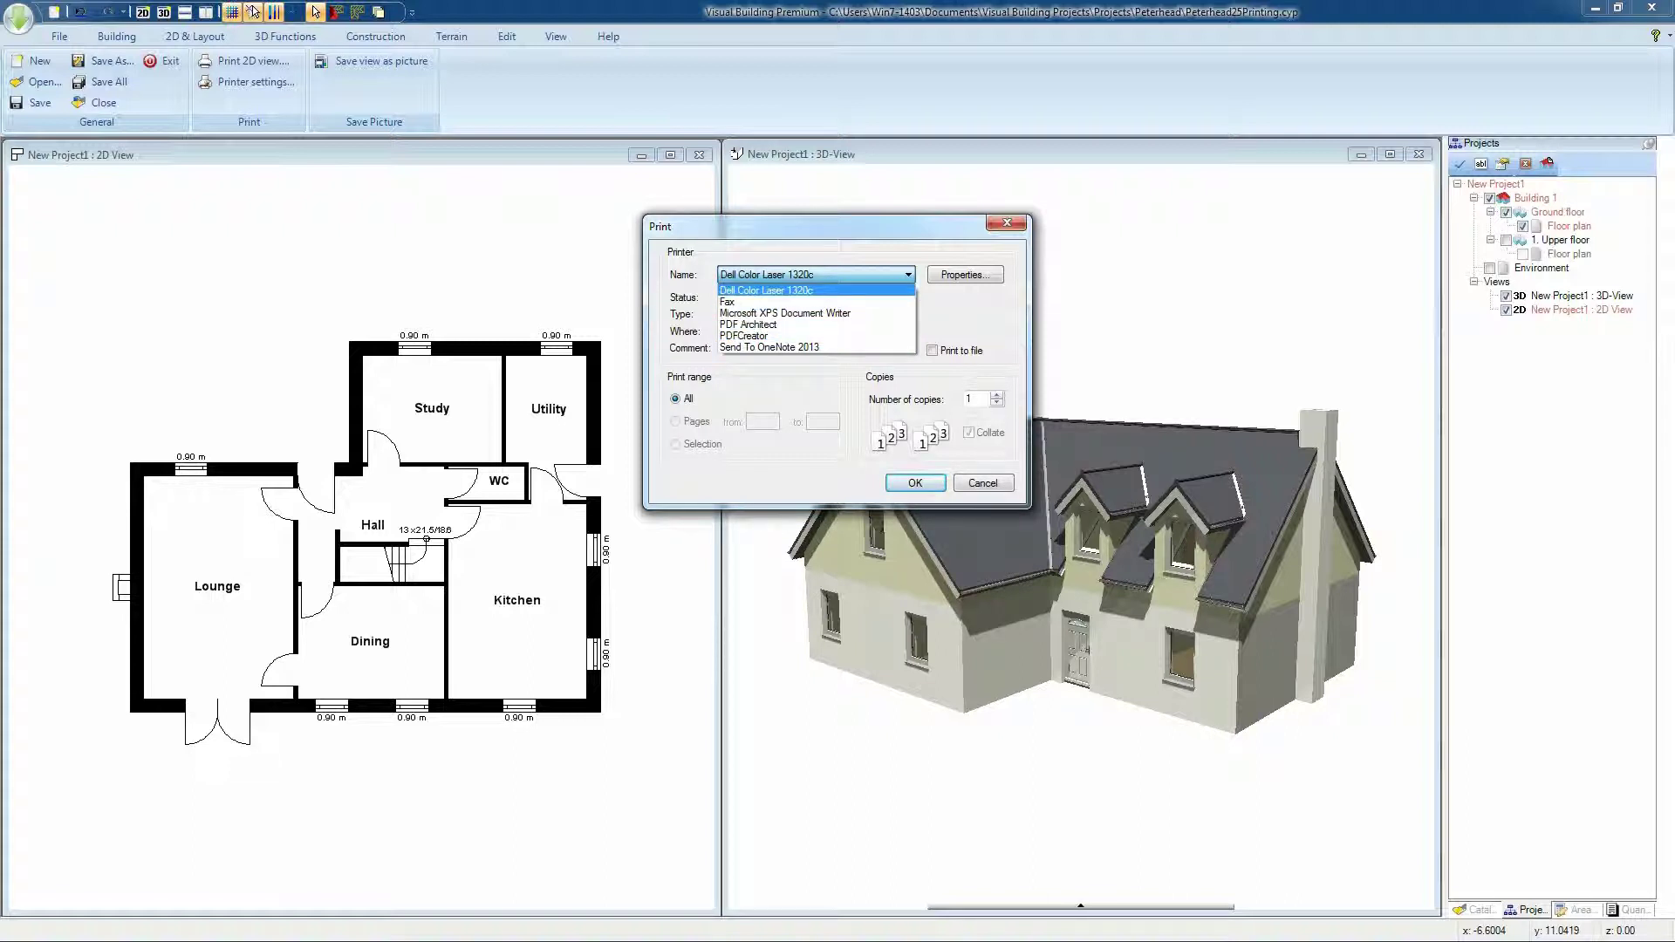
key(Return)
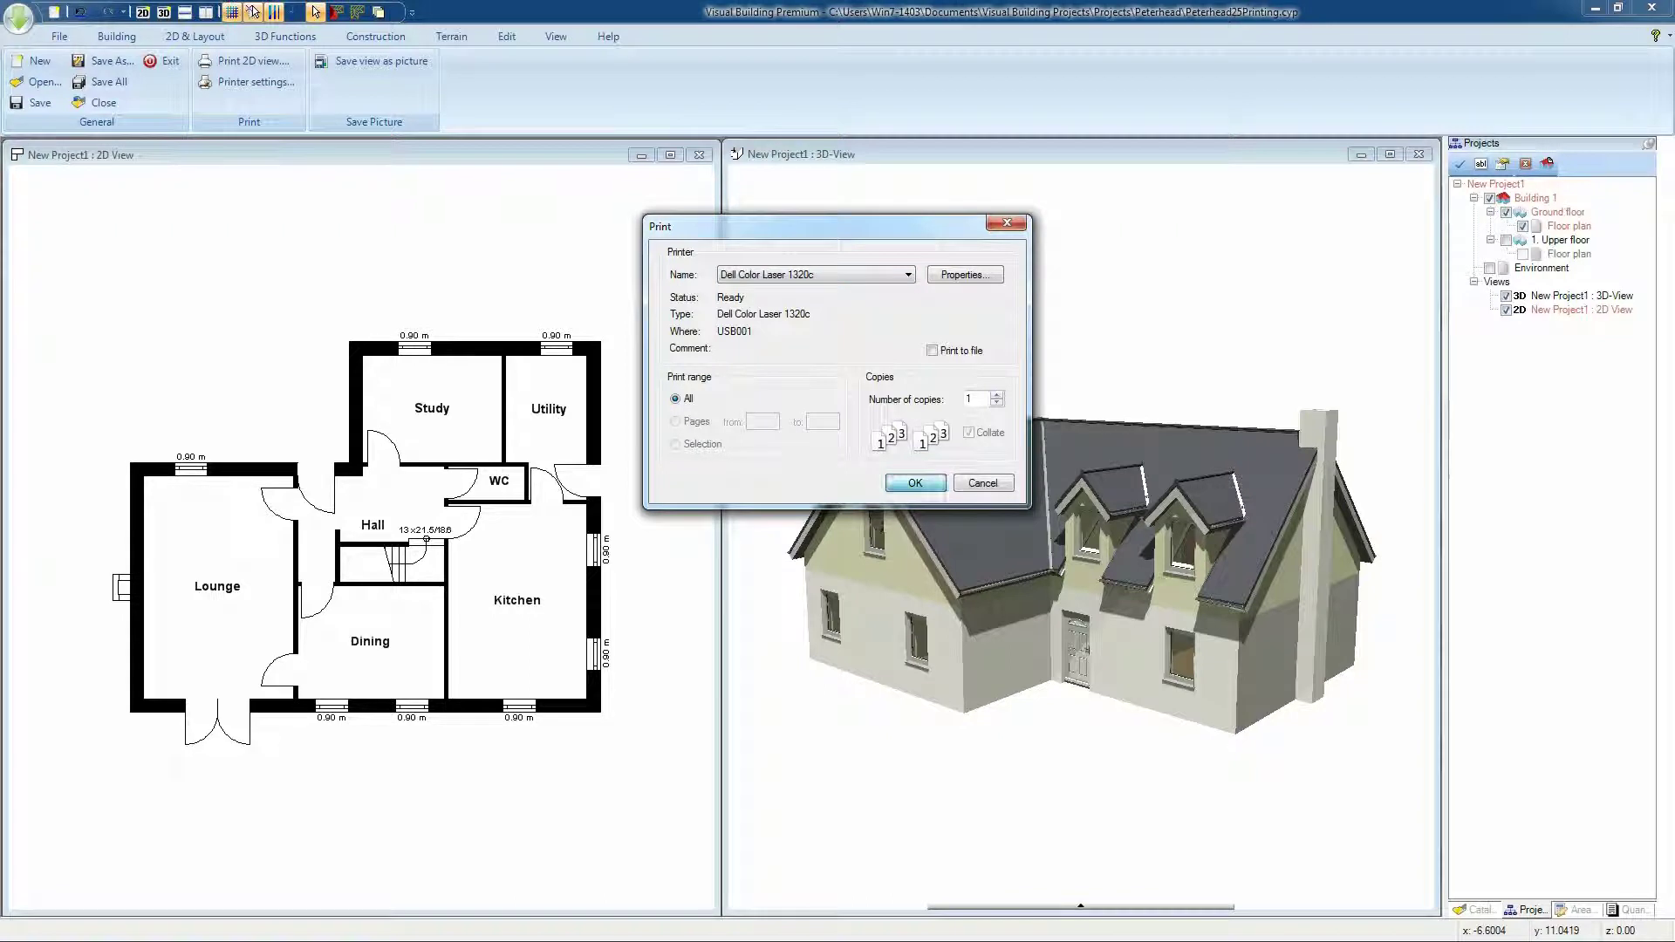
key(Return)
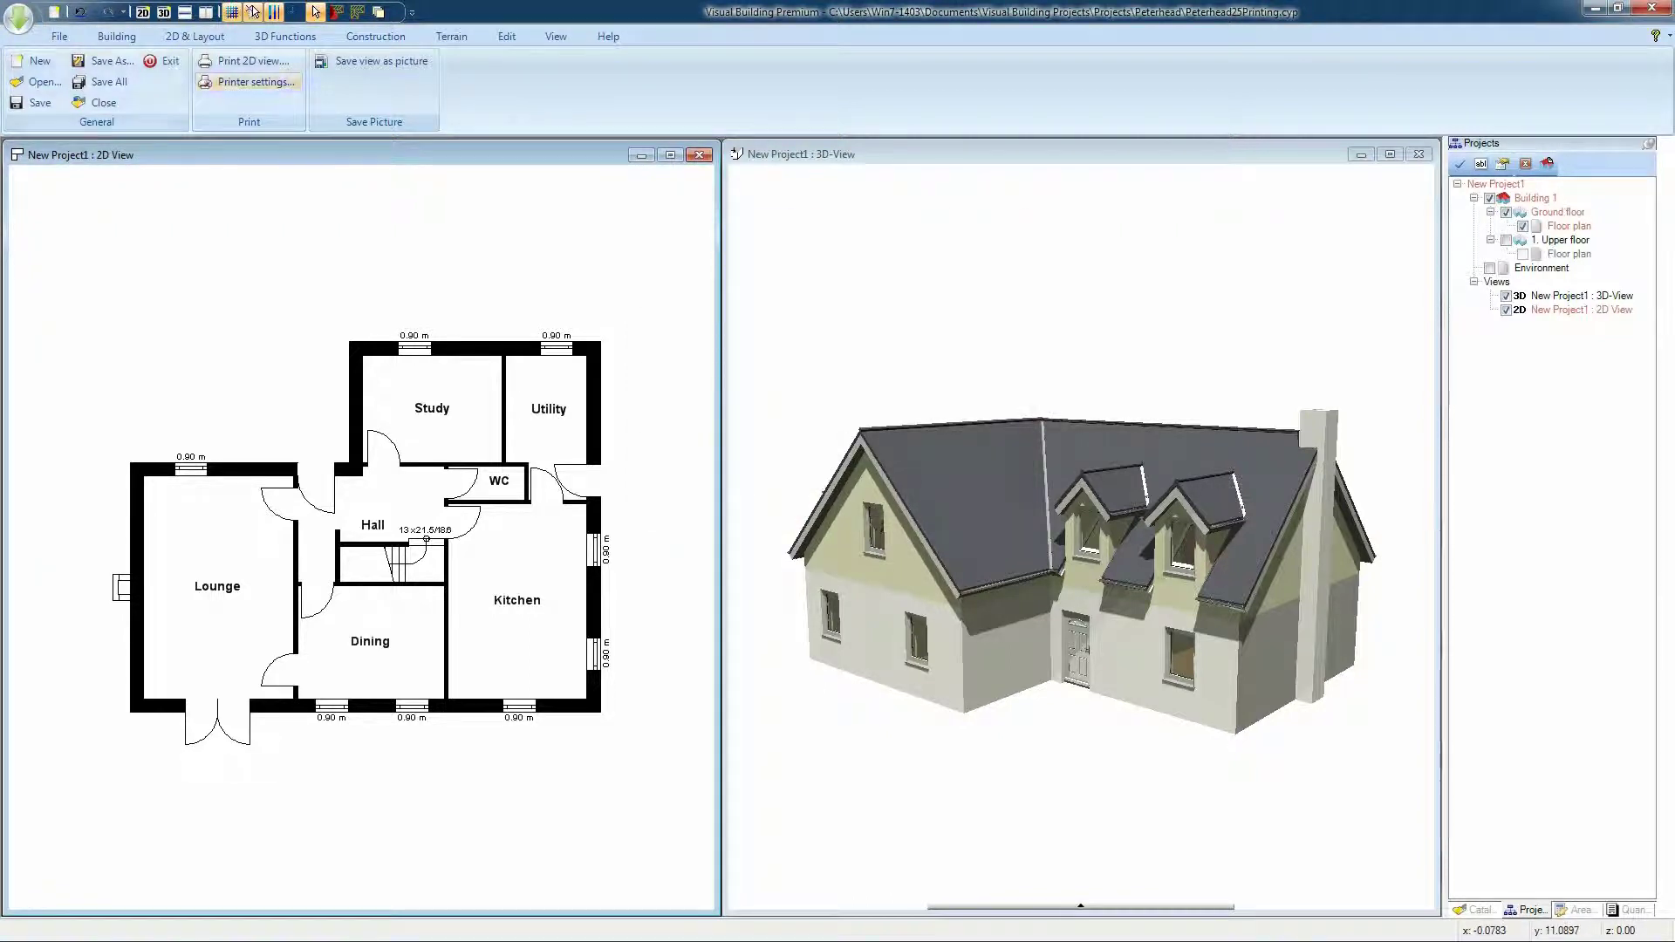
- Print the 2D view on A4 portrait paper with 0.0 mm margins, placing the print area around the whole floor plan
click(19, 16)
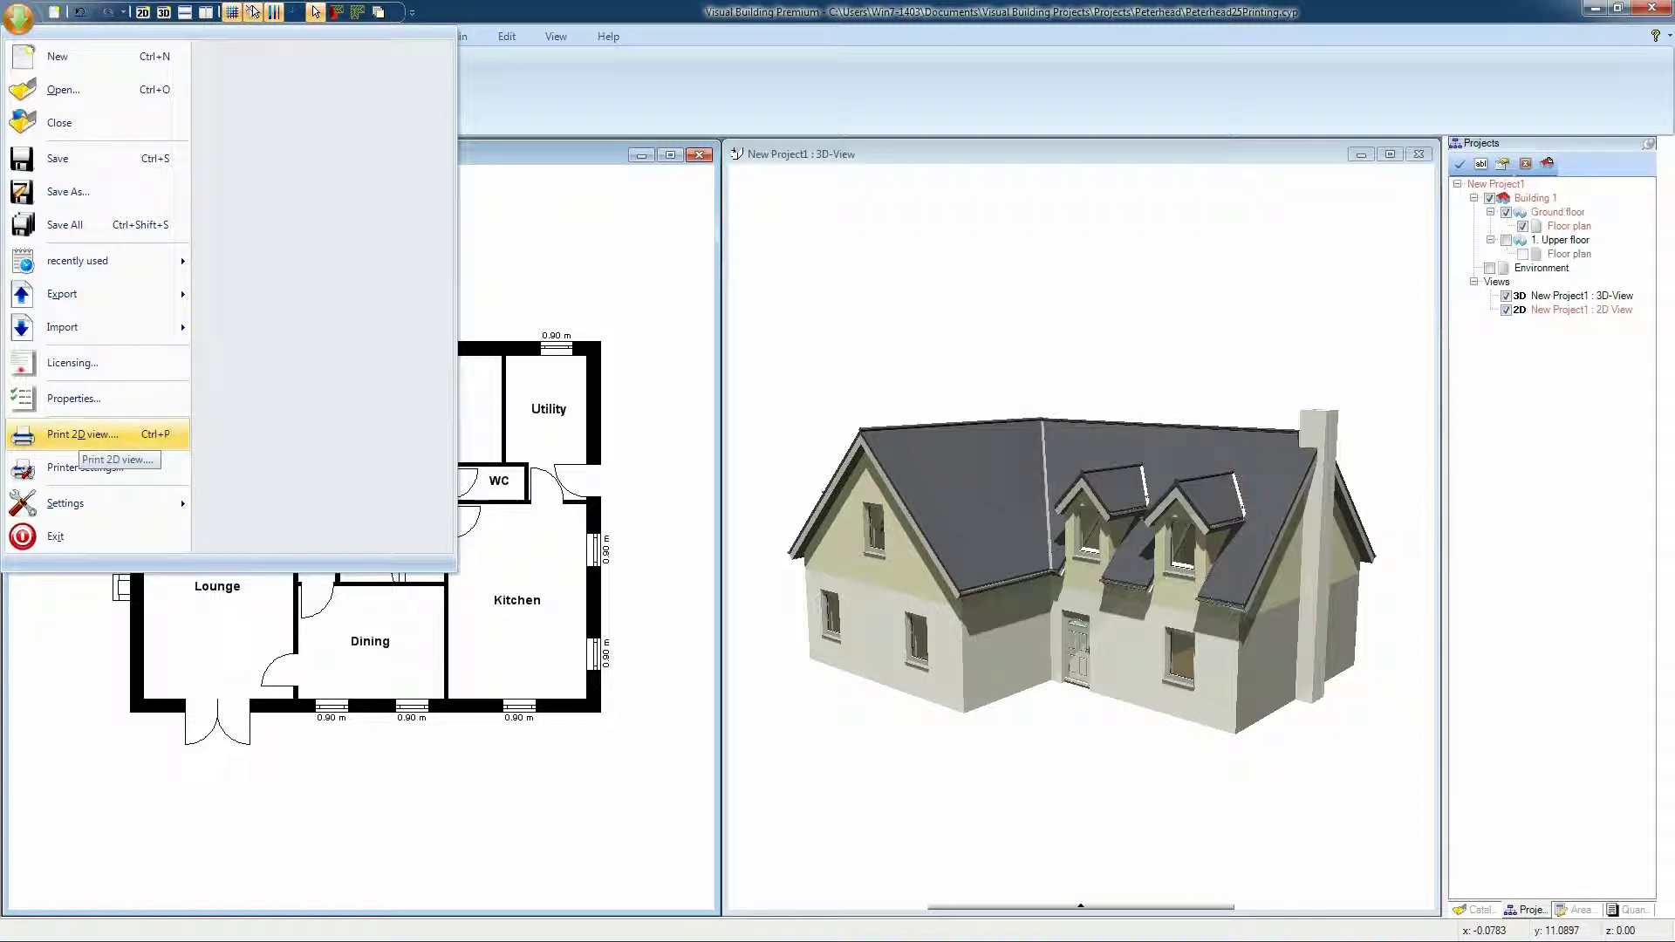
click(80, 436)
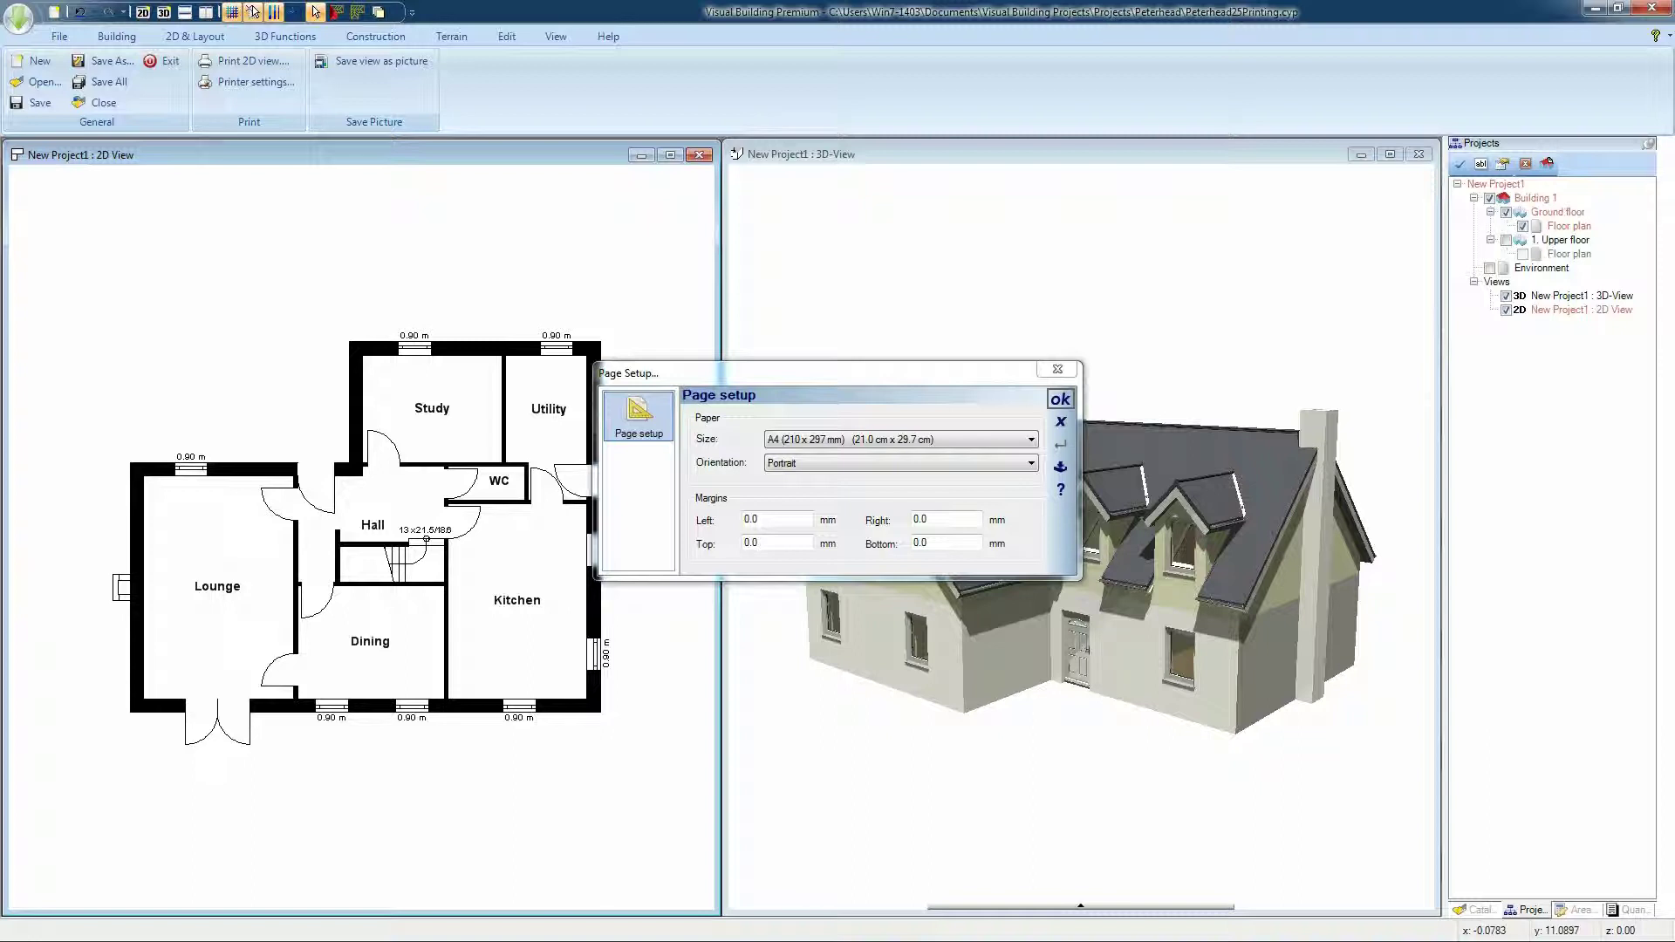
click(1059, 399)
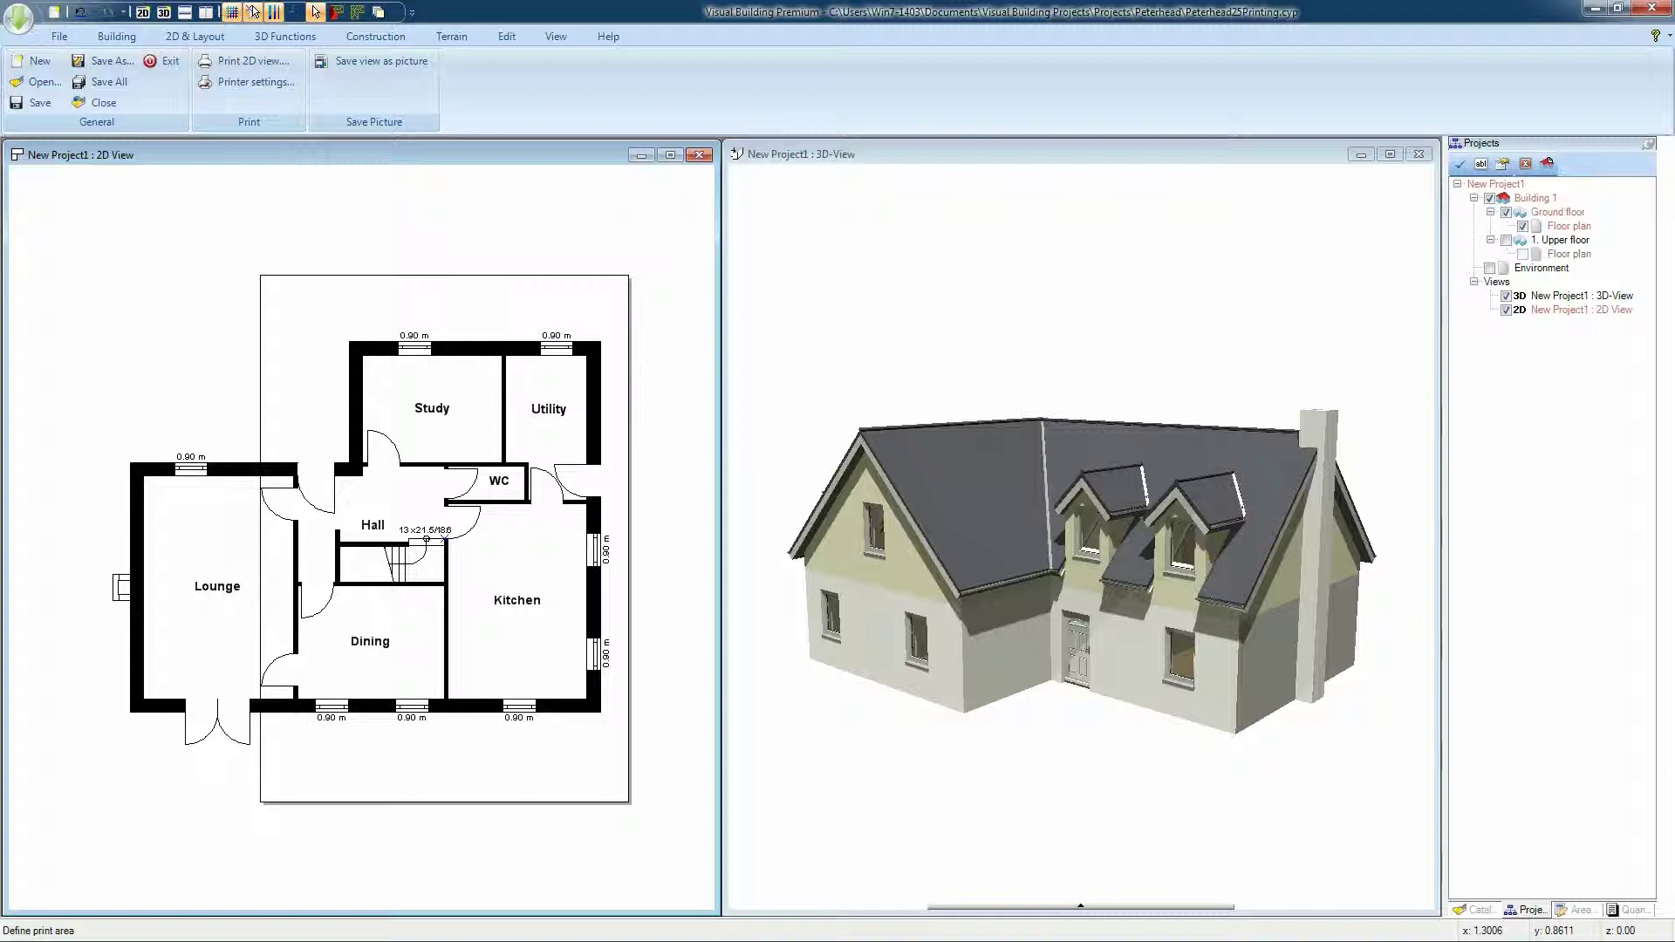
click(444, 539)
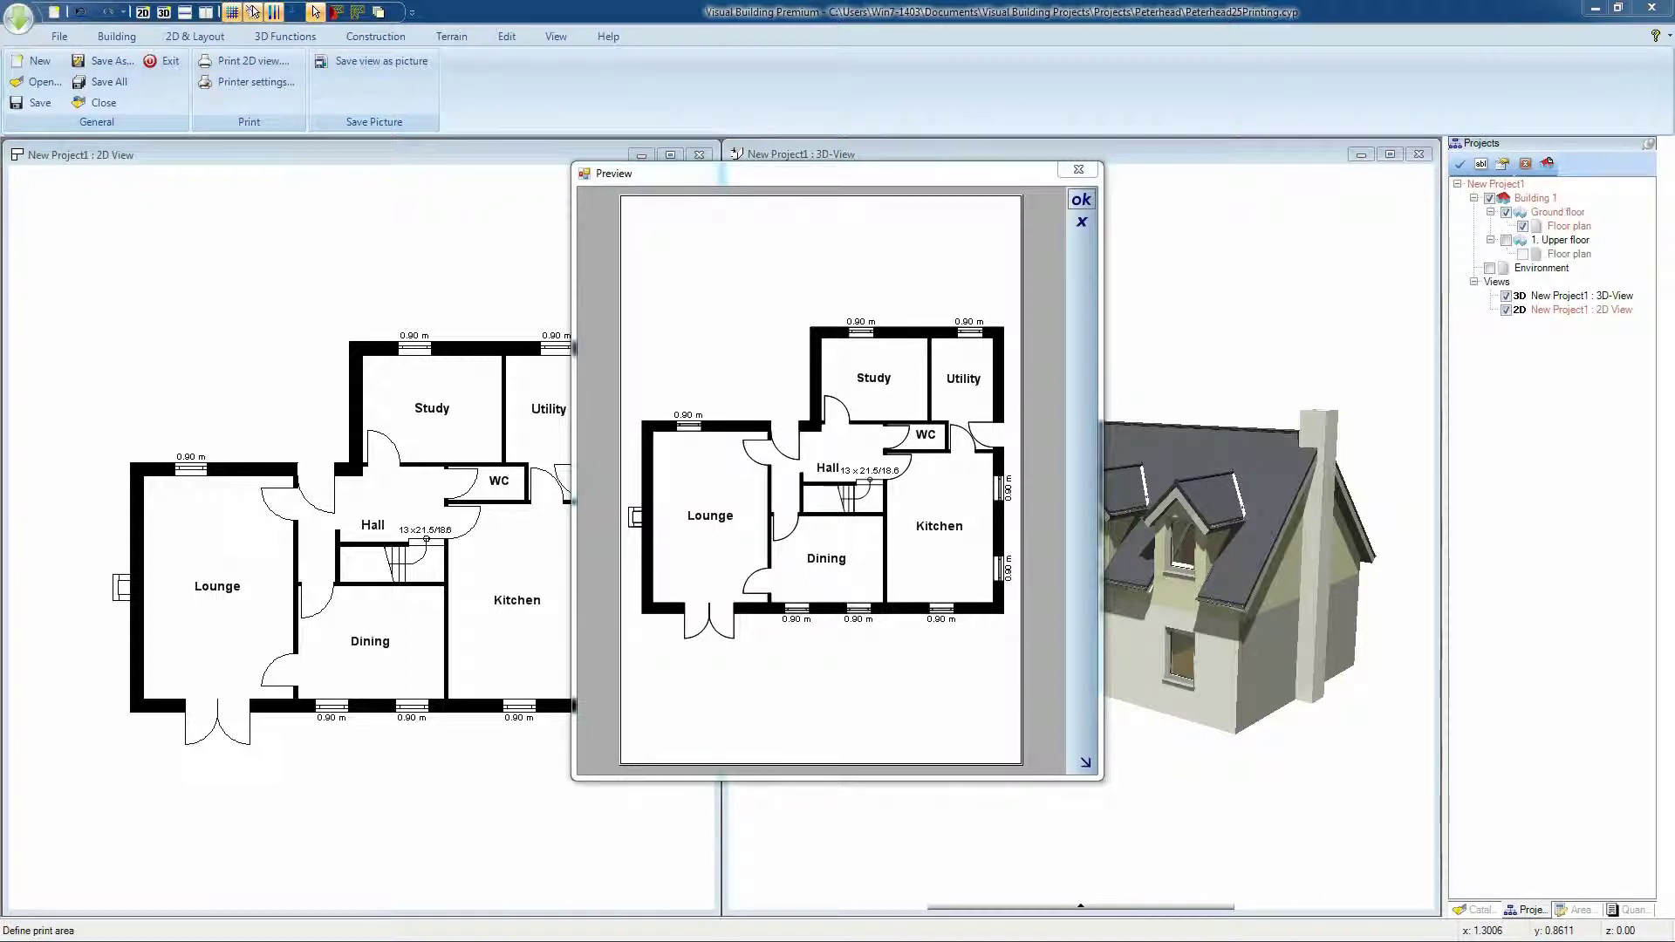
key(Return)
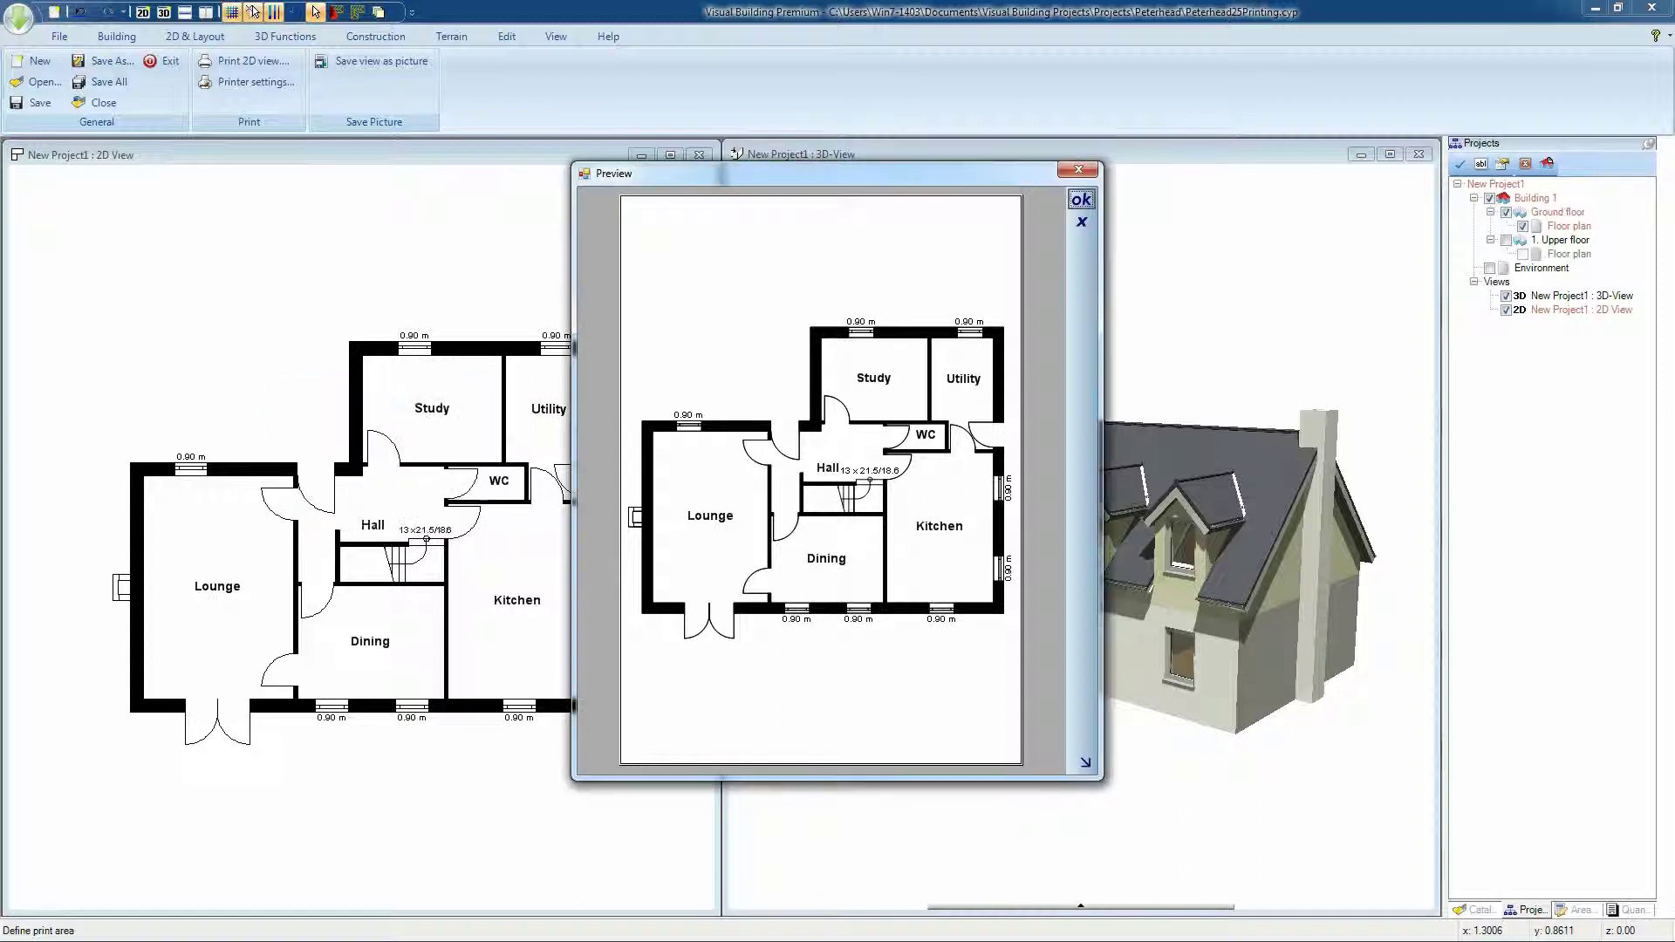
- Select PDFCreator as the printer in the printer settings
click(19, 19)
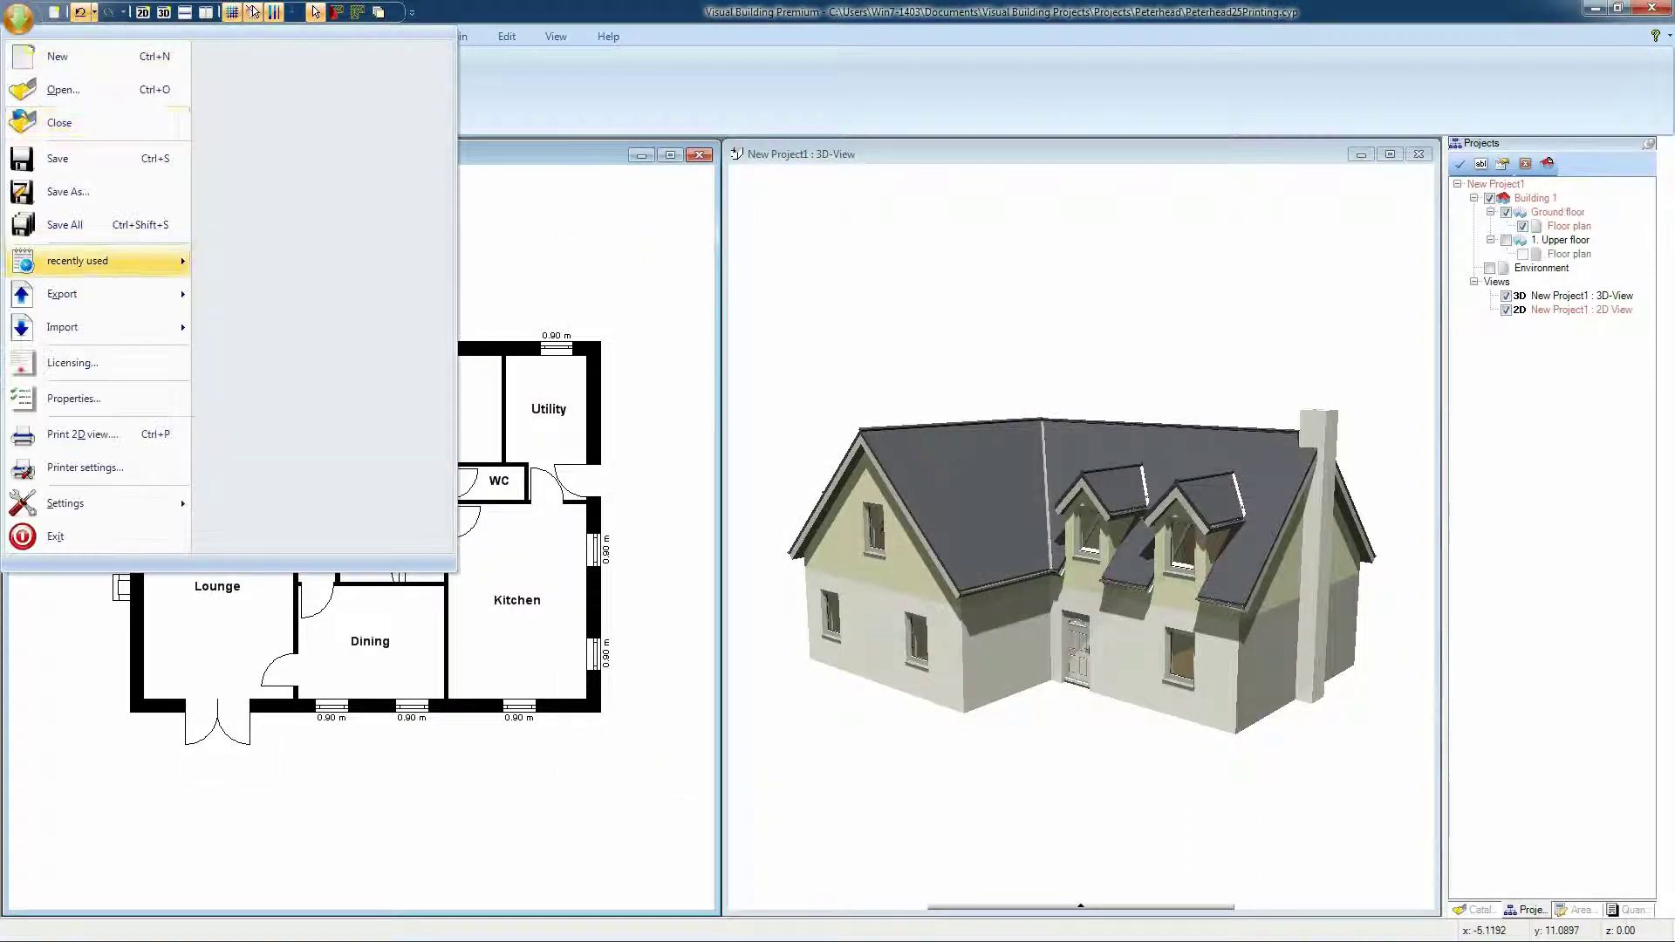
click(82, 468)
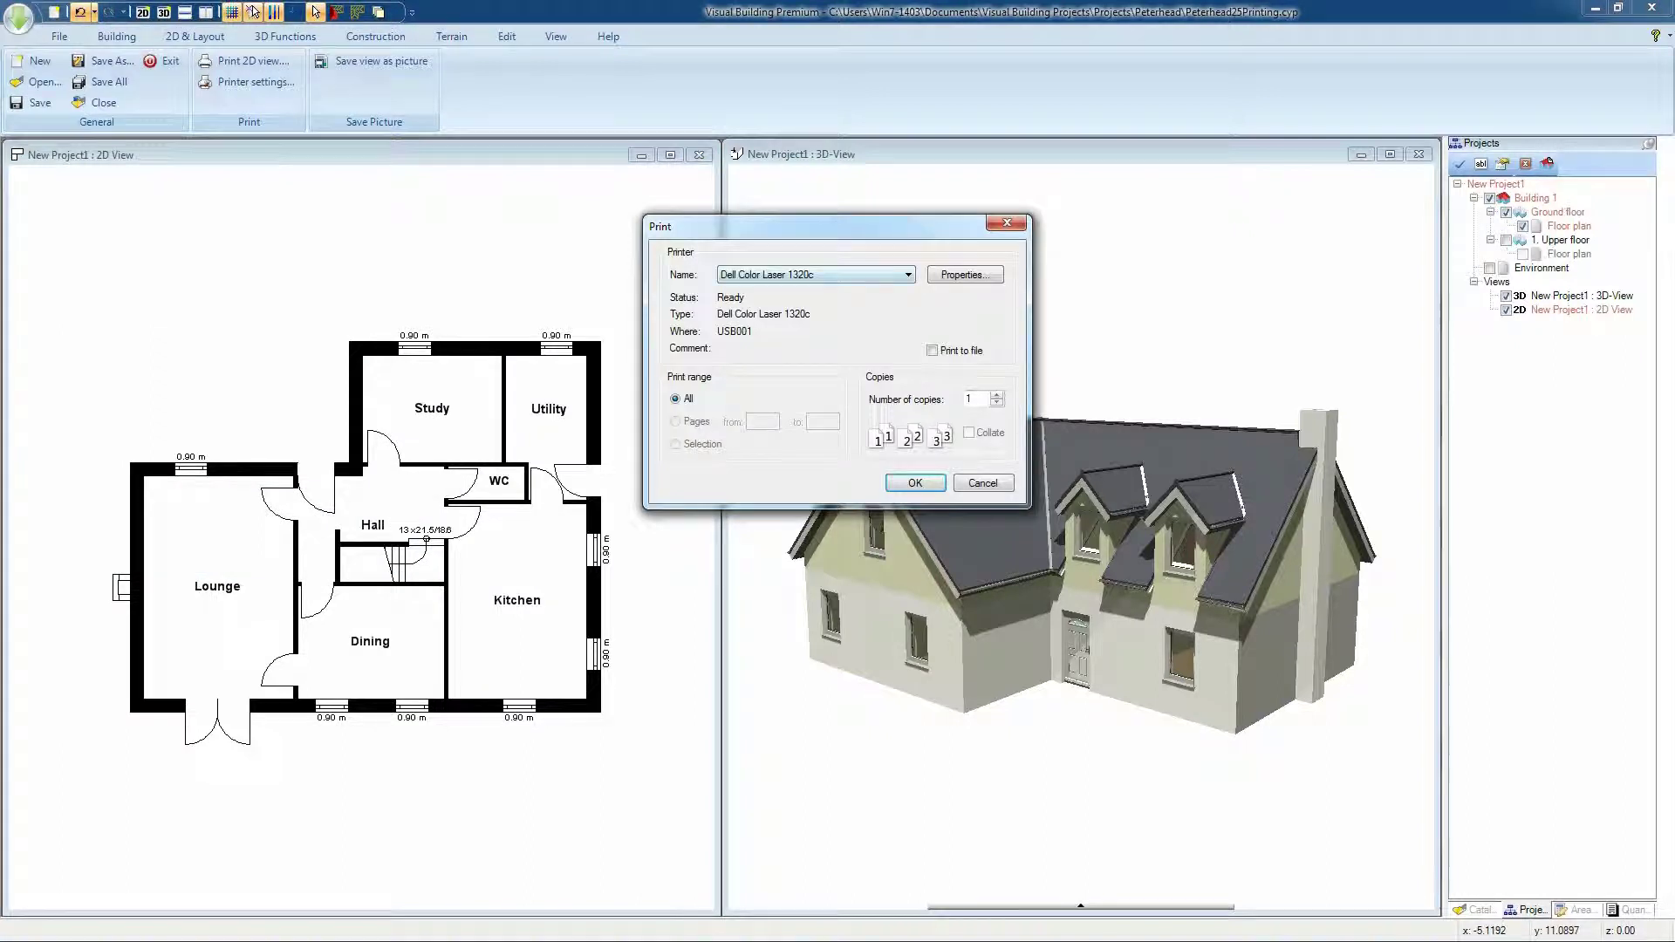
click(815, 274)
click(753, 337)
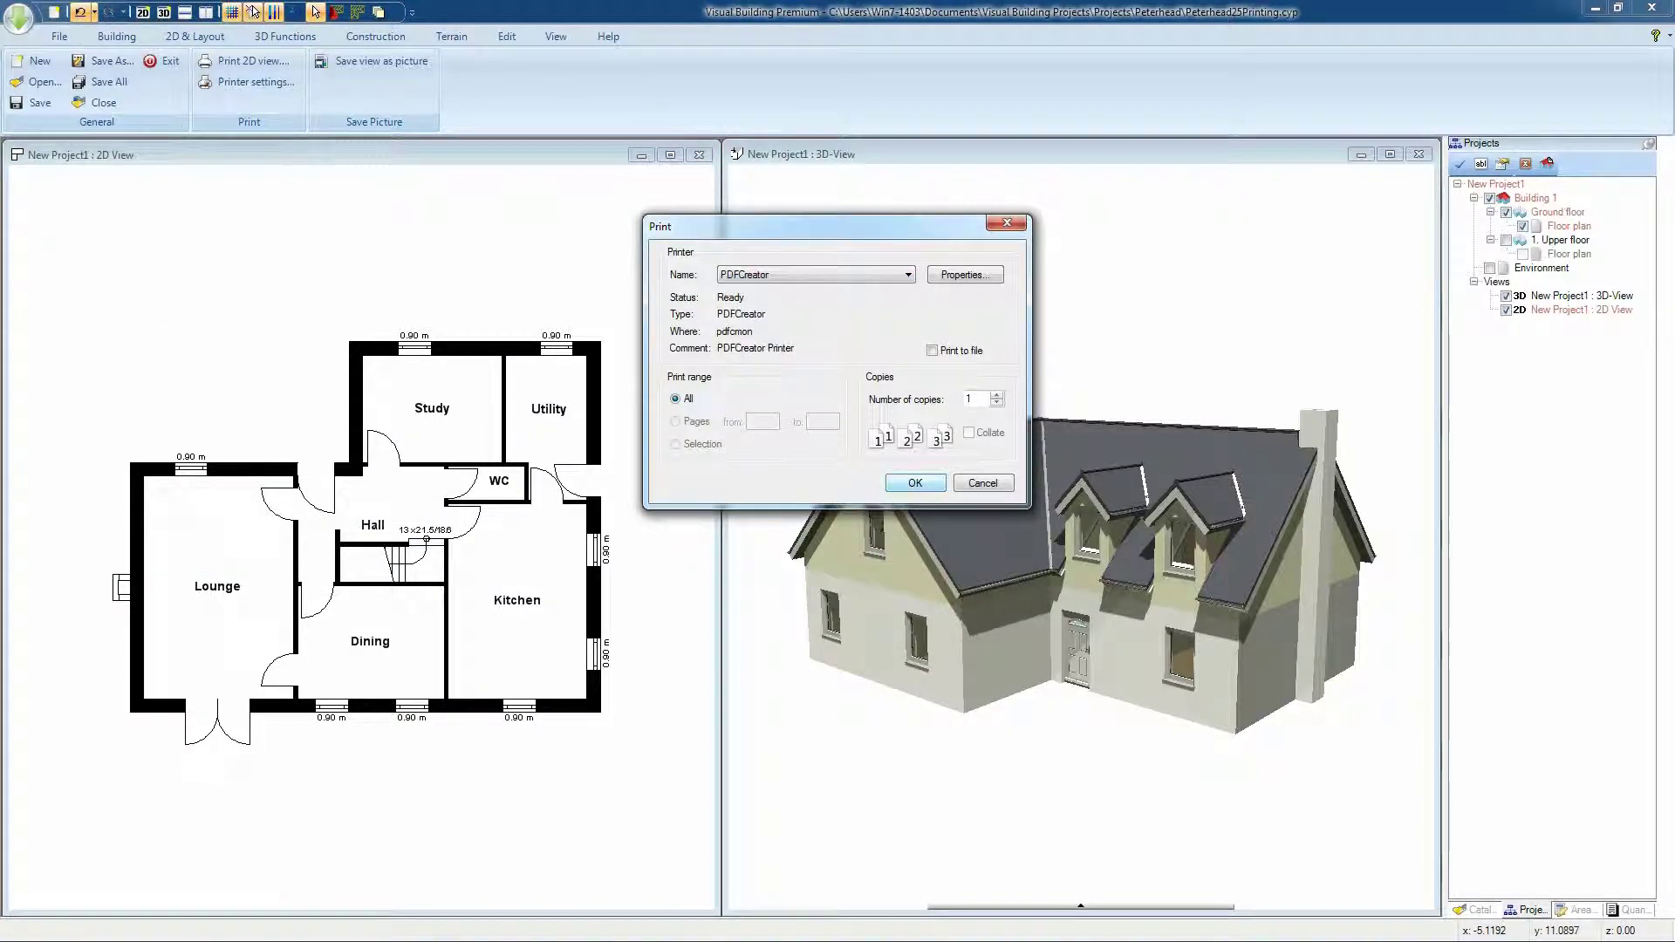
- Set the paper size to A3 in PDFCreator's advanced document options and accept the printer settings
key(alt+p)
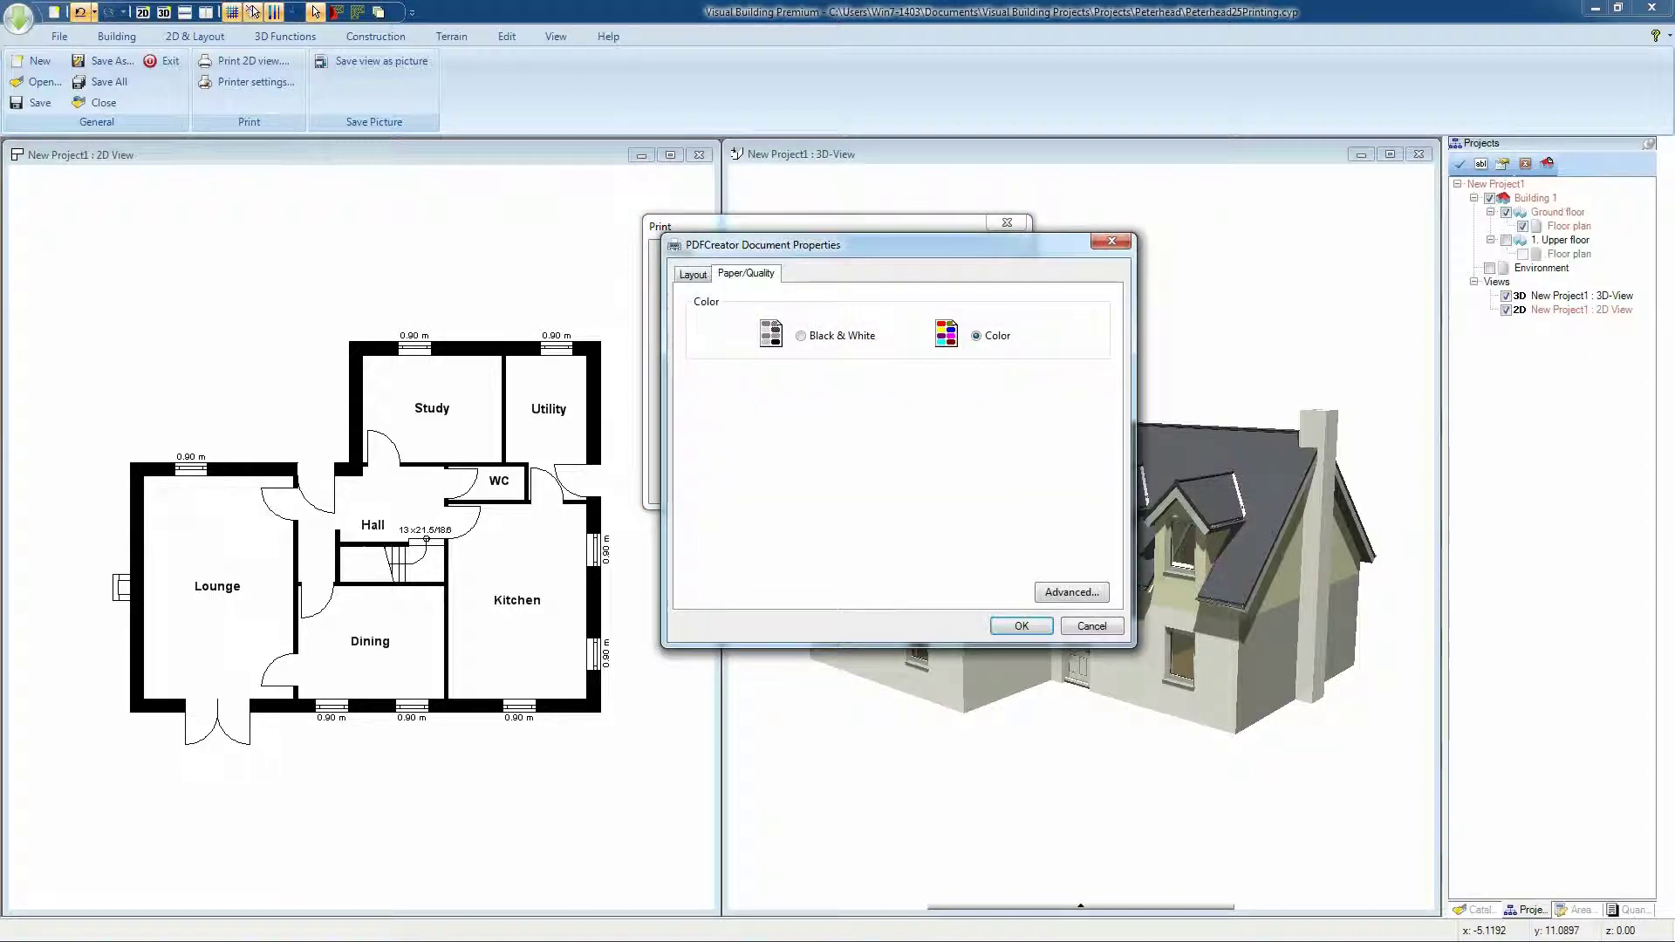
key(ctrl+shift+Tab)
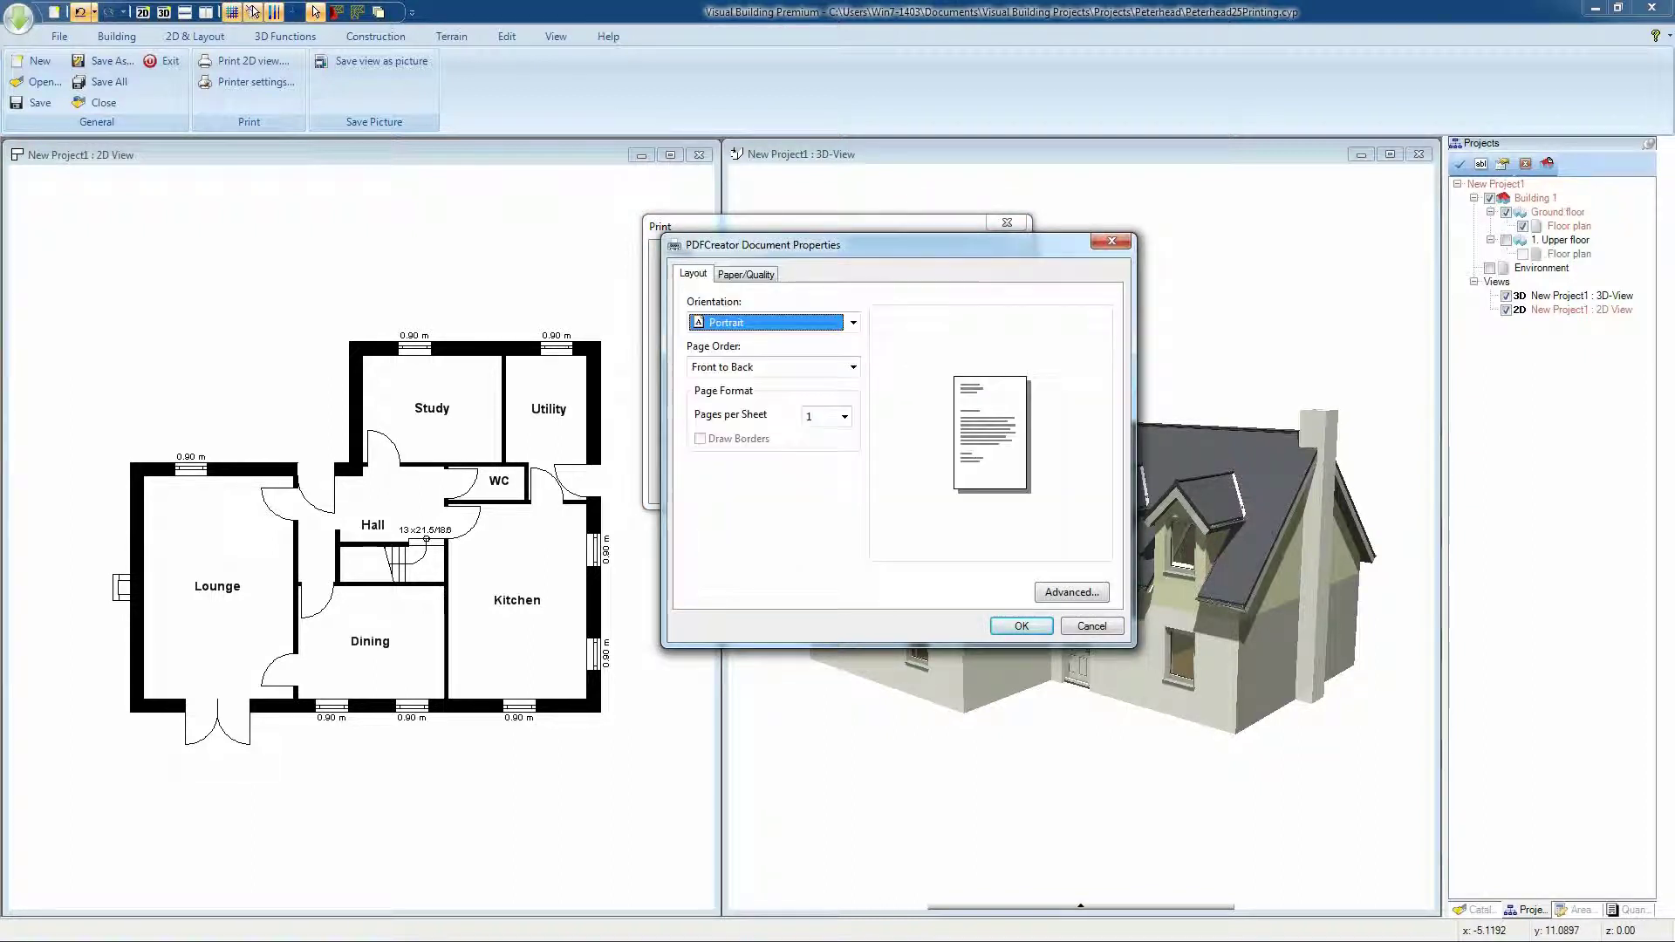
key(alt+v)
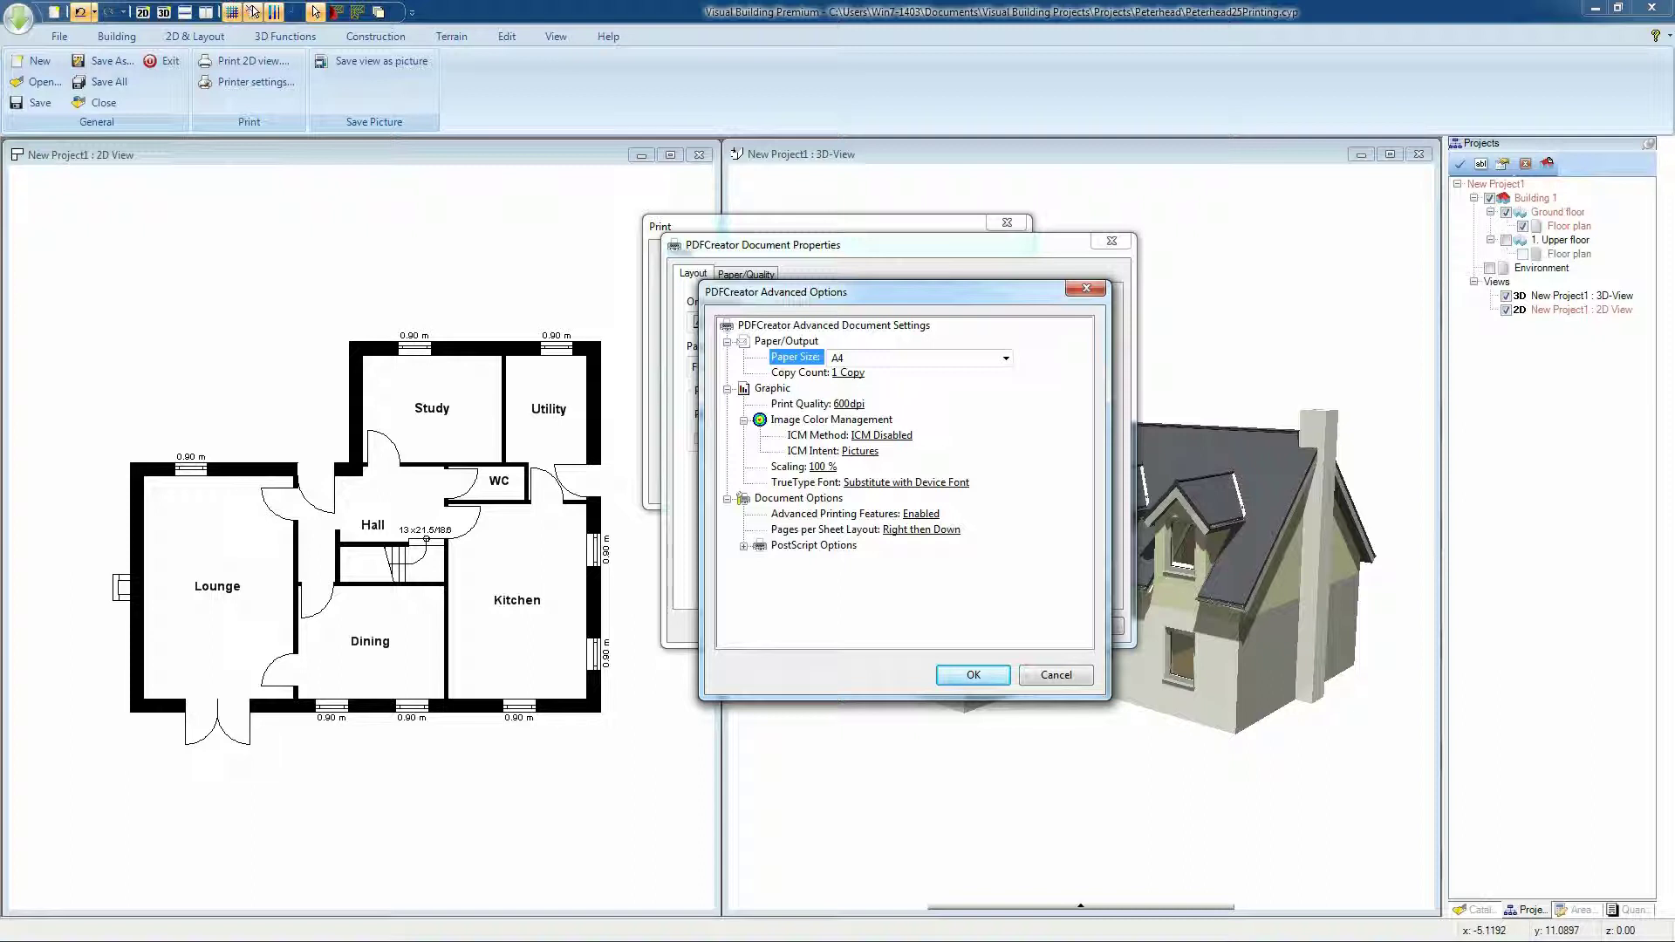
click(1006, 358)
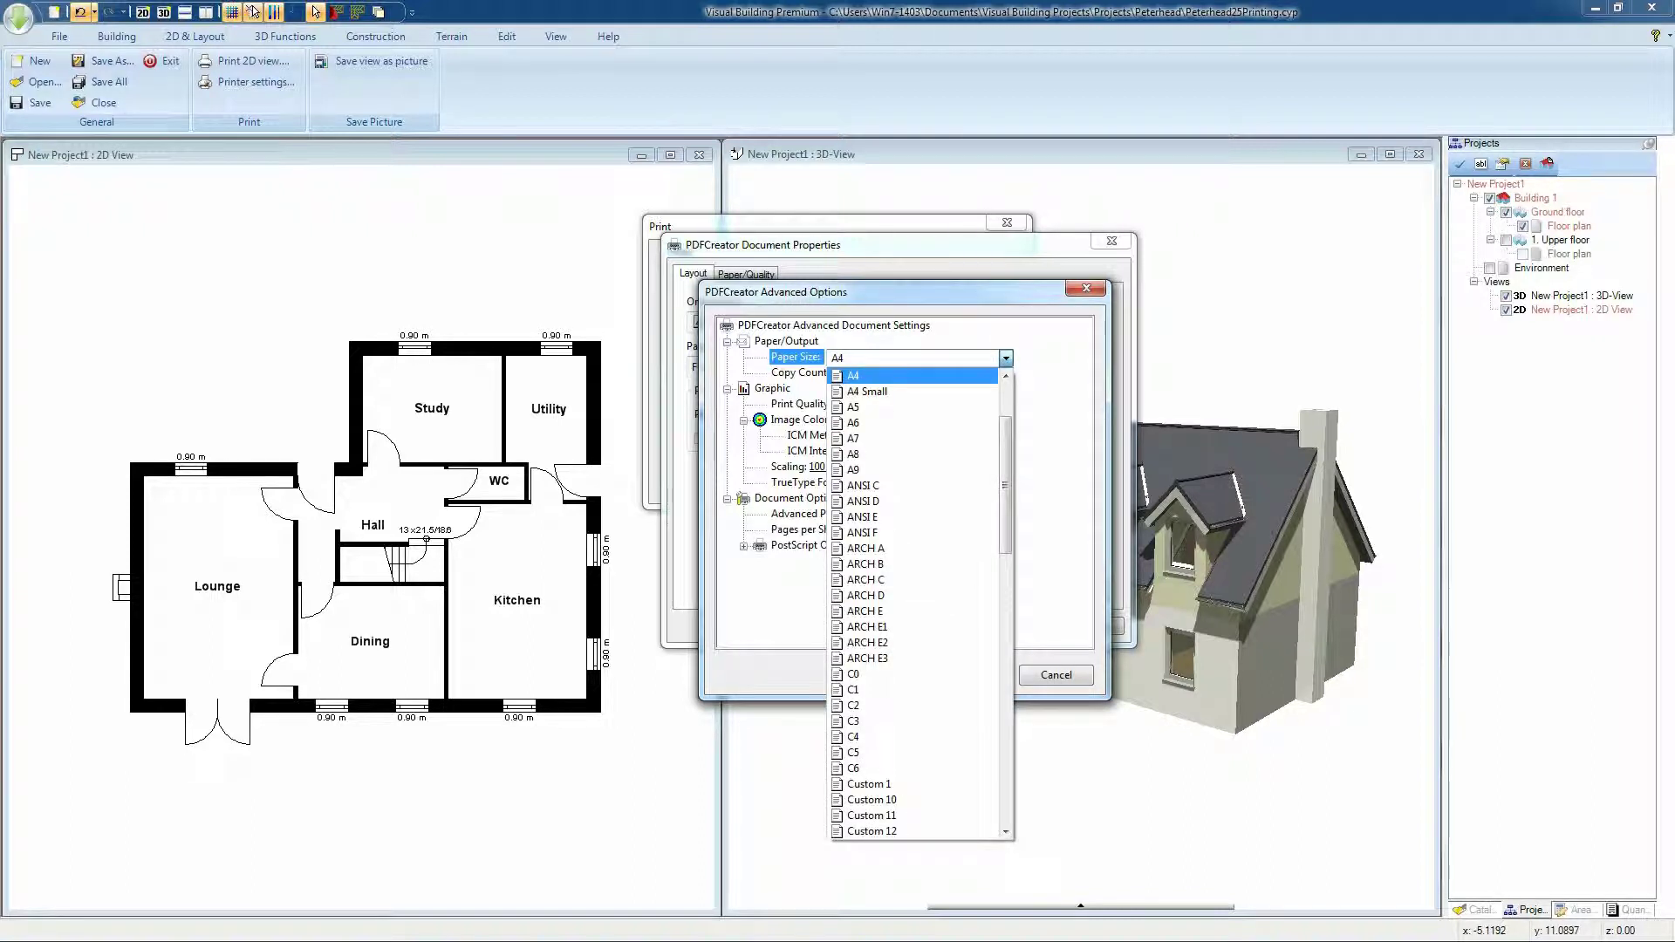
key(Up)
key(Up)
key(Up)
key(Up)
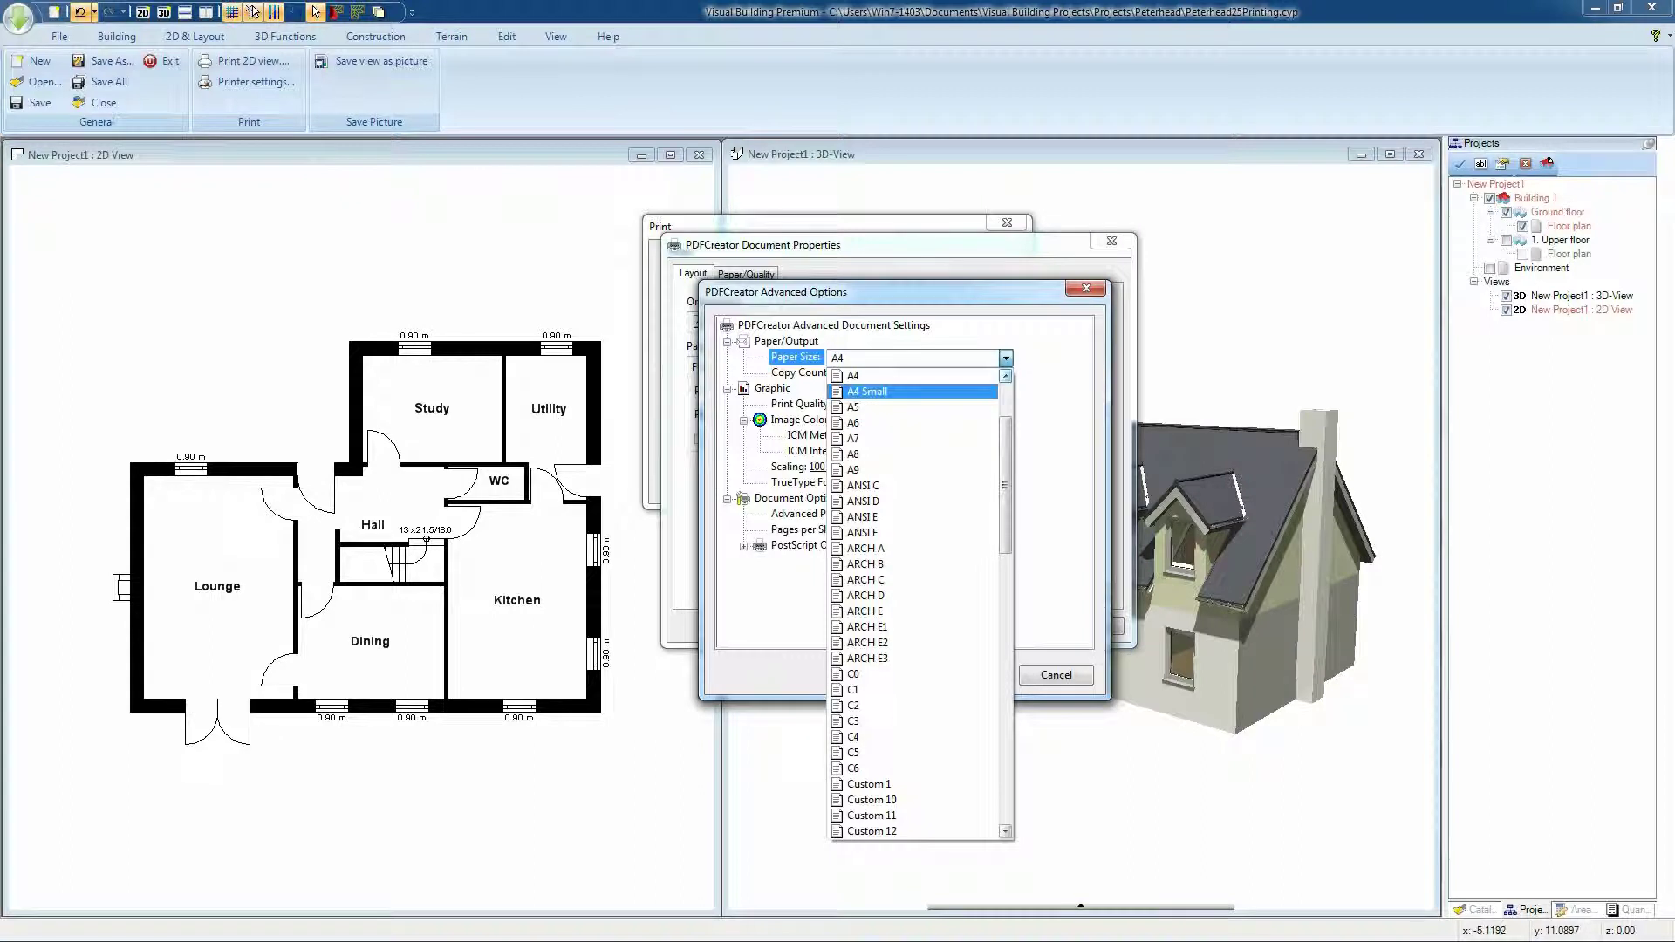
key(Down)
key(Down)
key(Return)
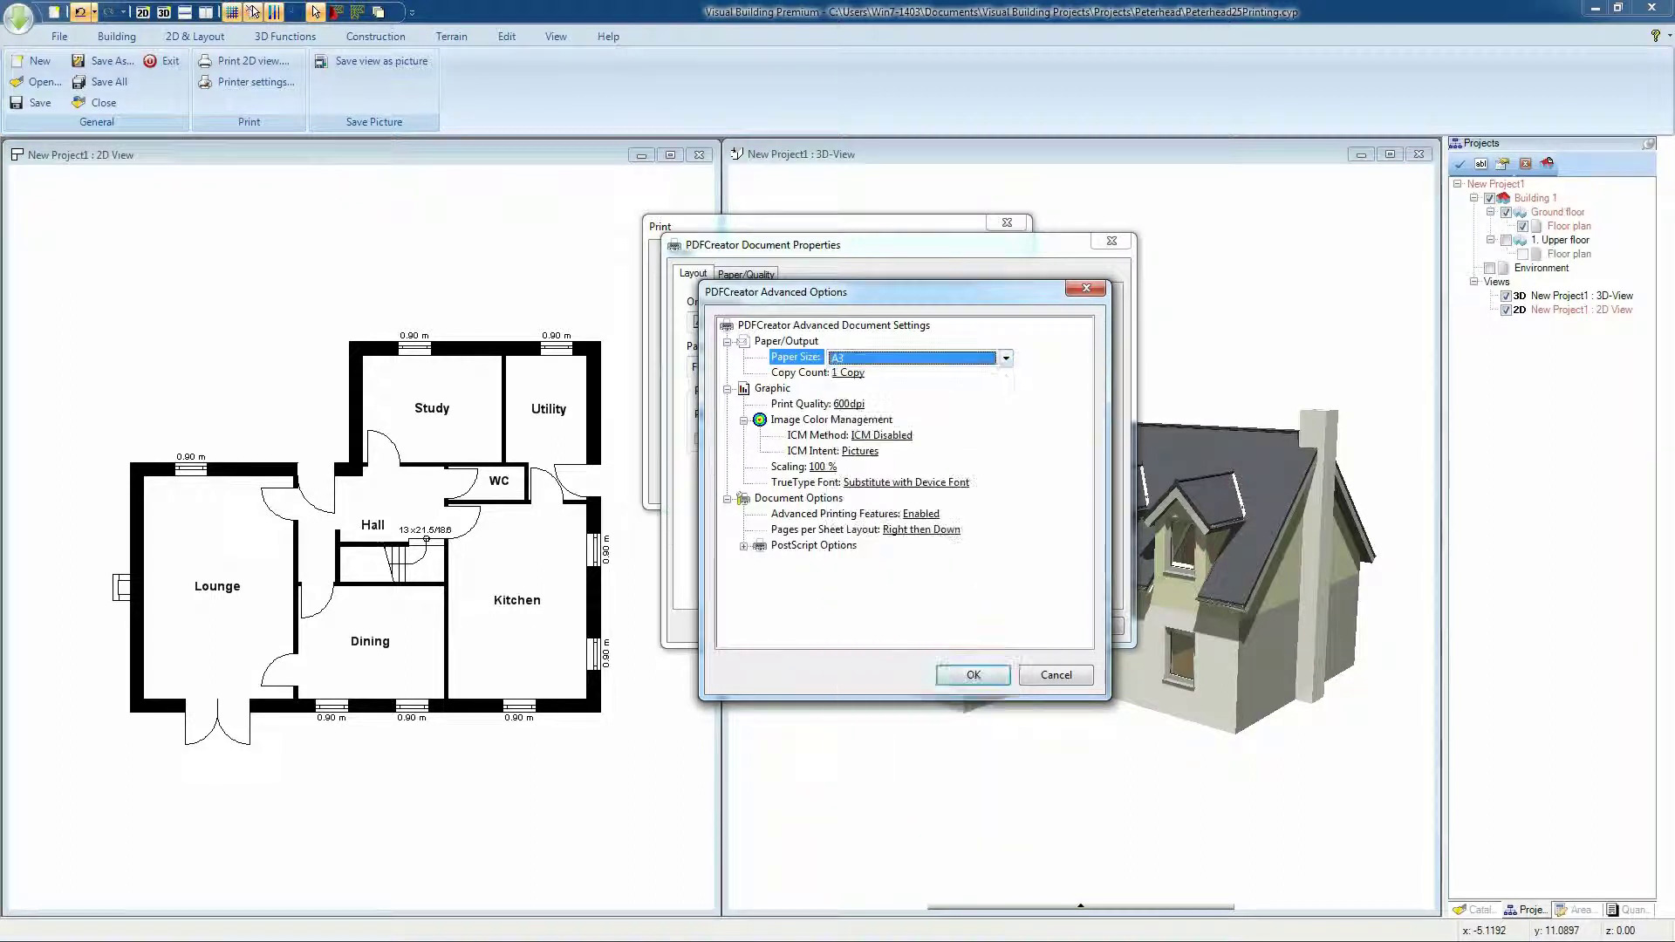
key(Return)
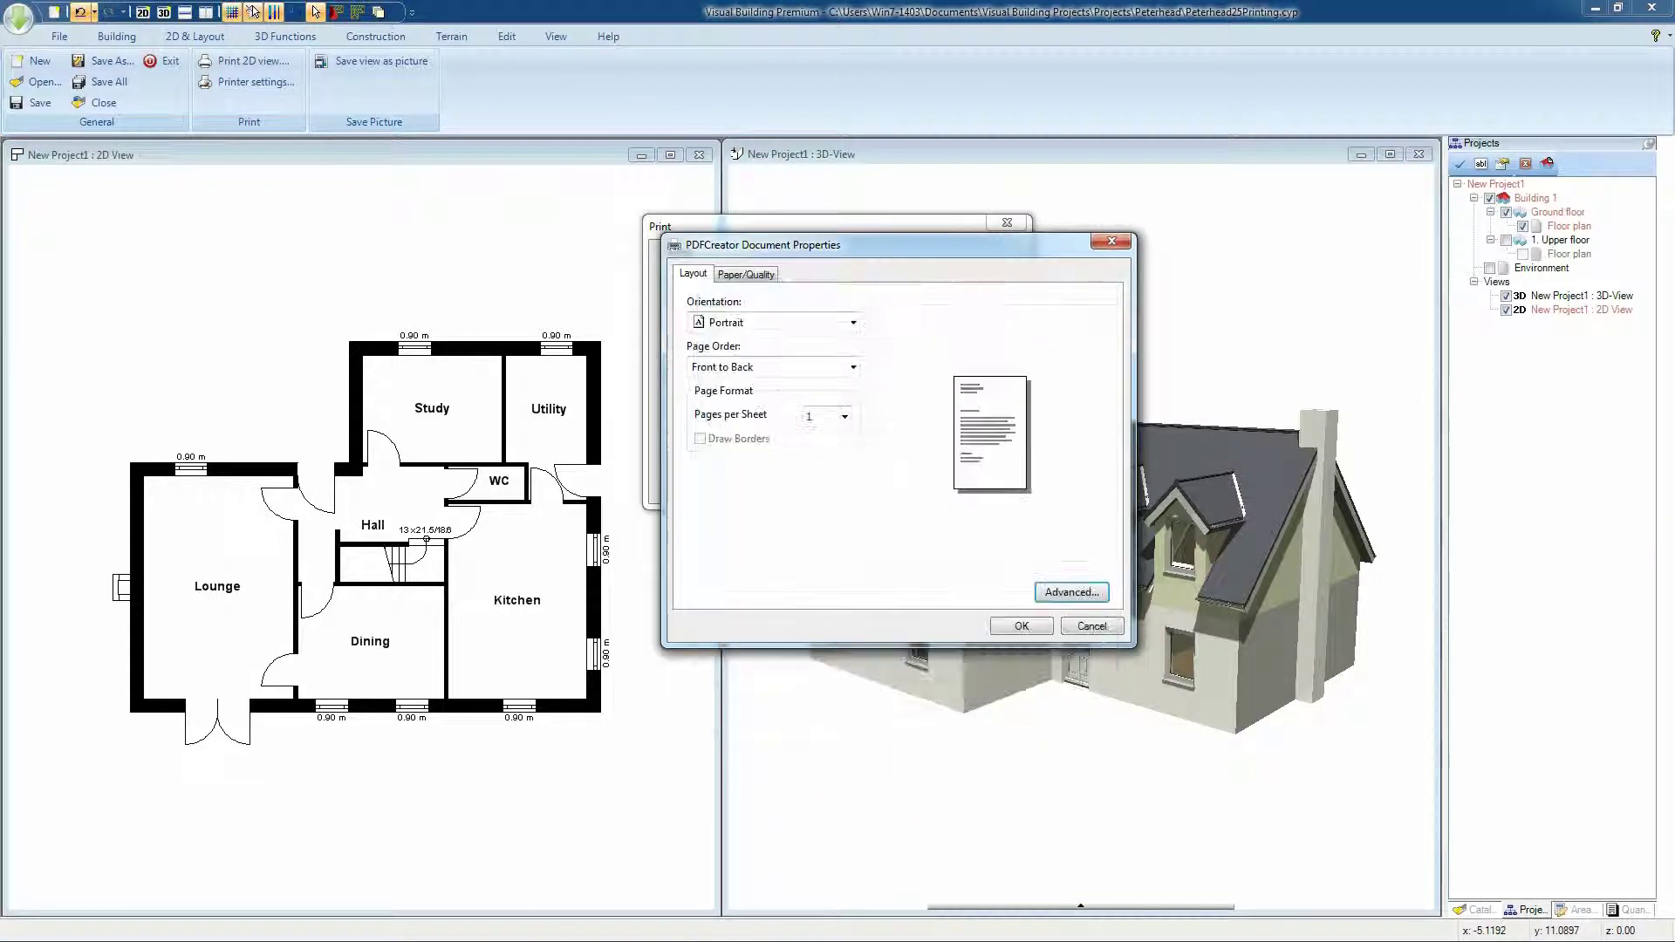
key(Return)
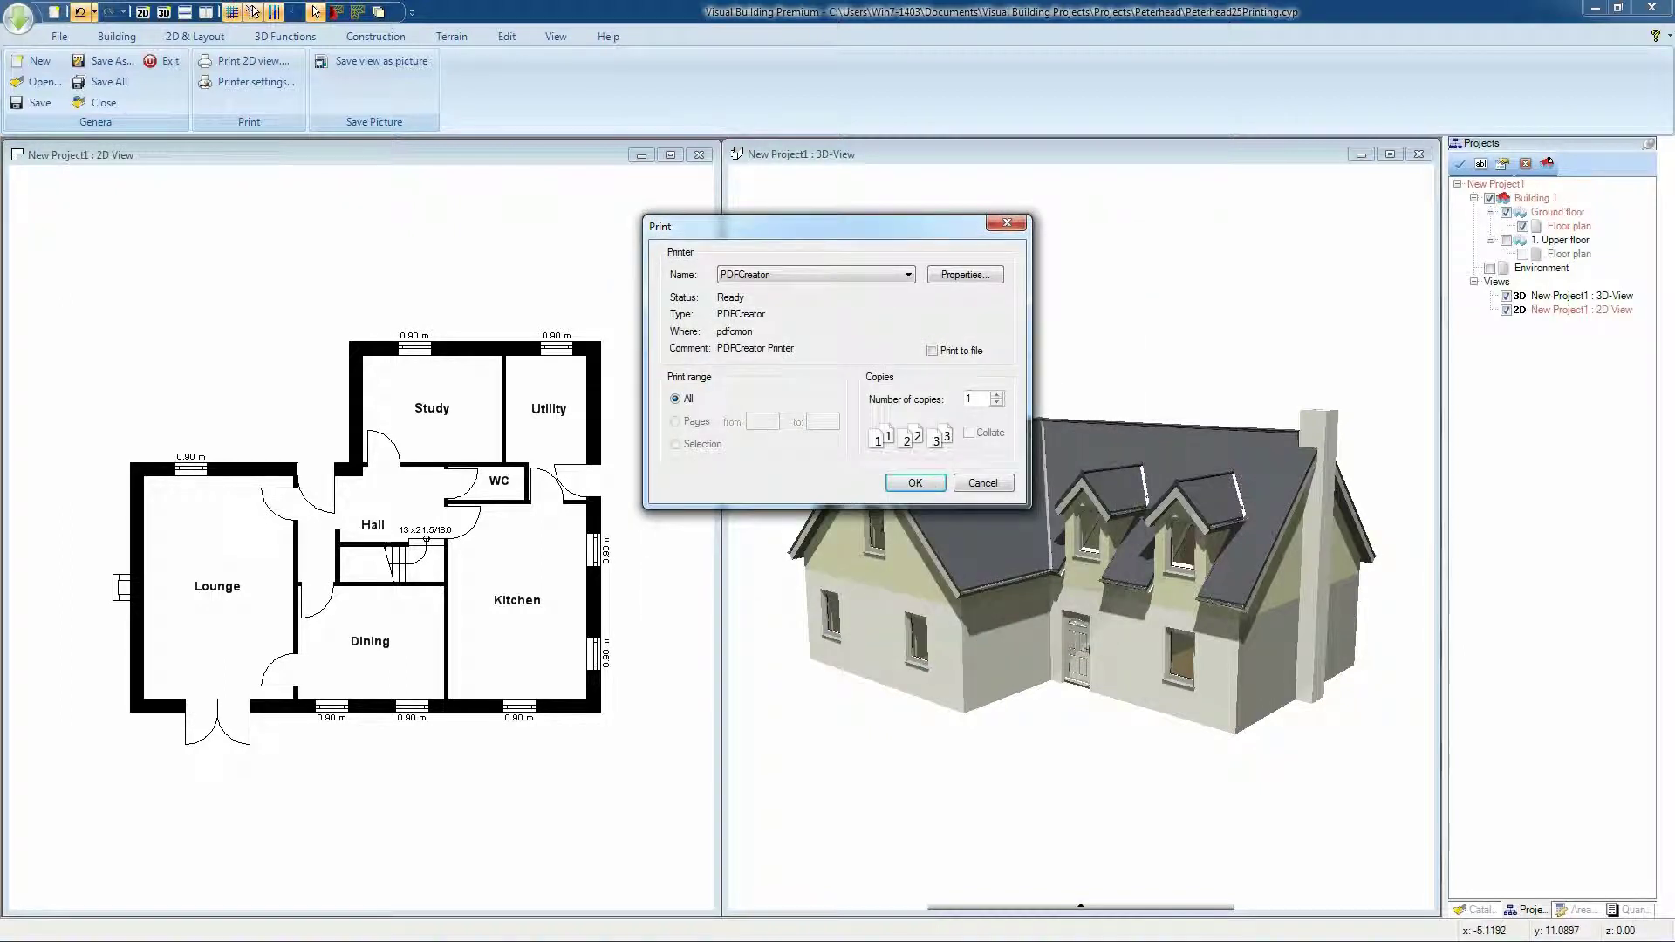
key(Return)
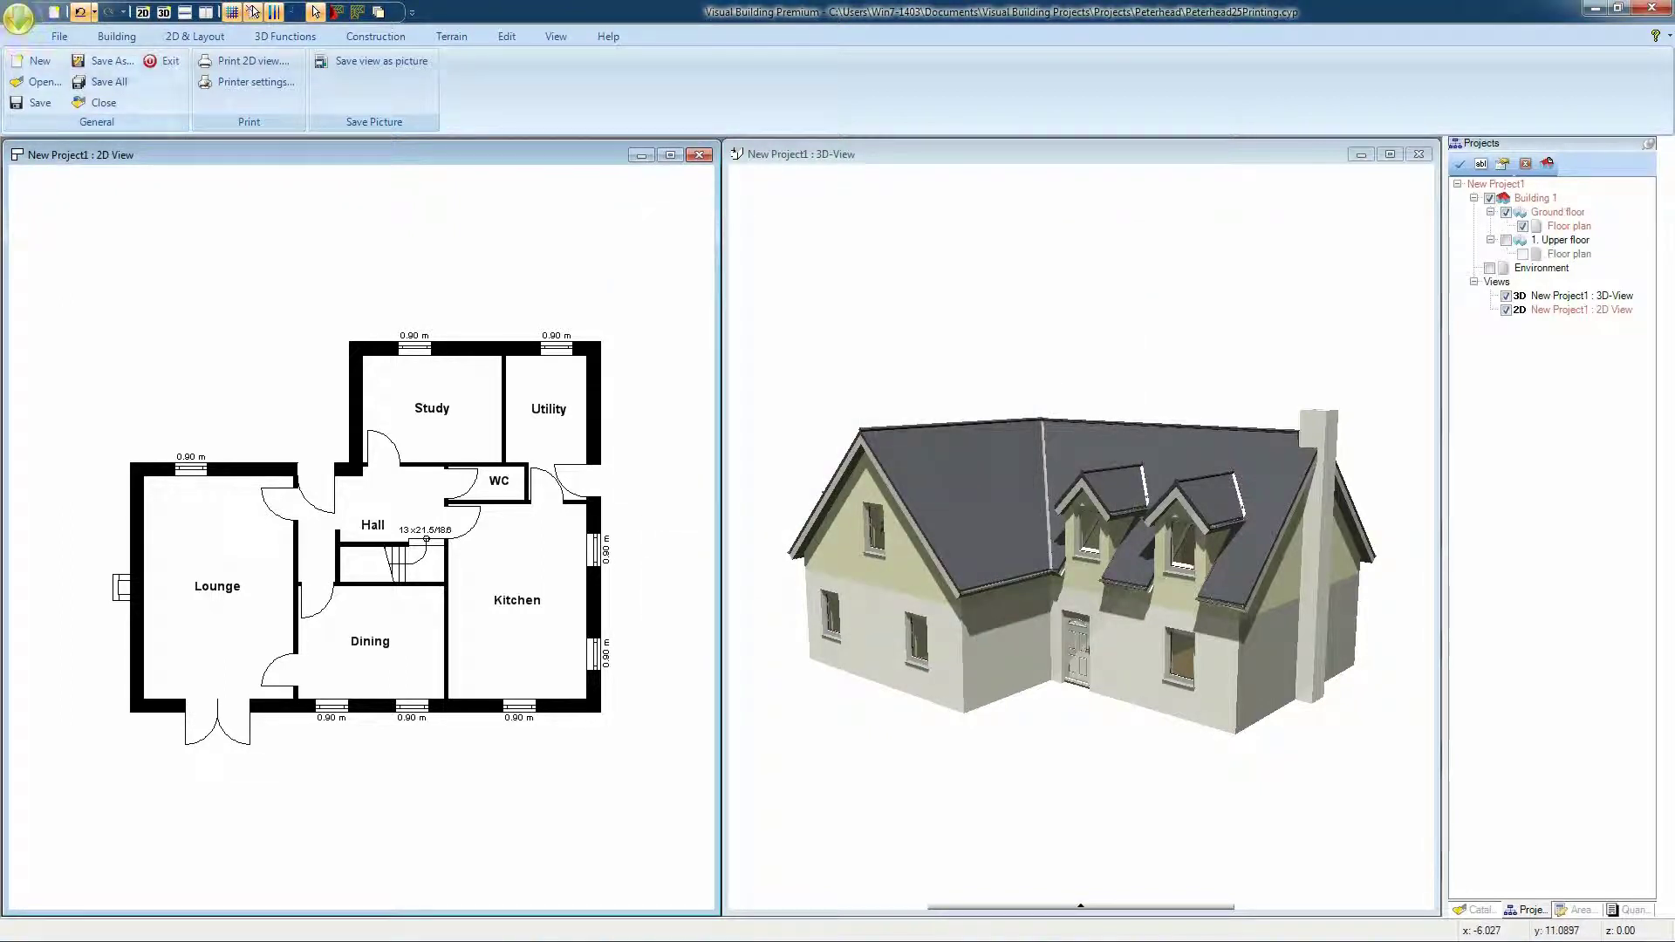
- Print the 2D view to PDF on A3 portrait paper with 0.0 mm margins, and close the resulting document
click(18, 18)
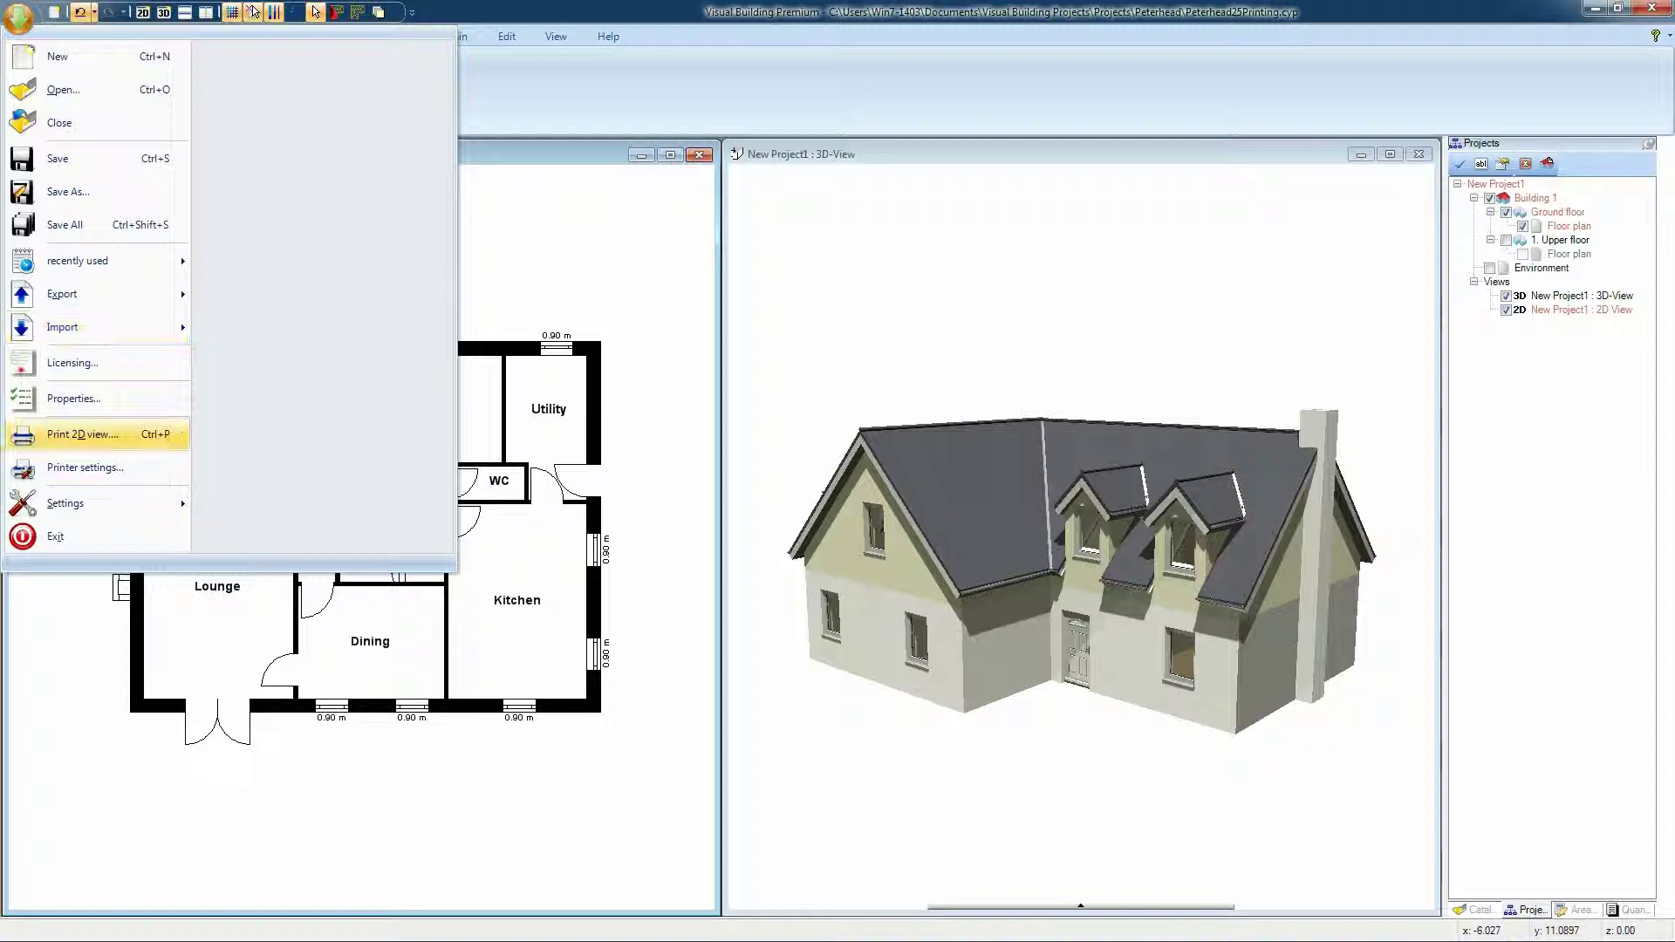
click(75, 435)
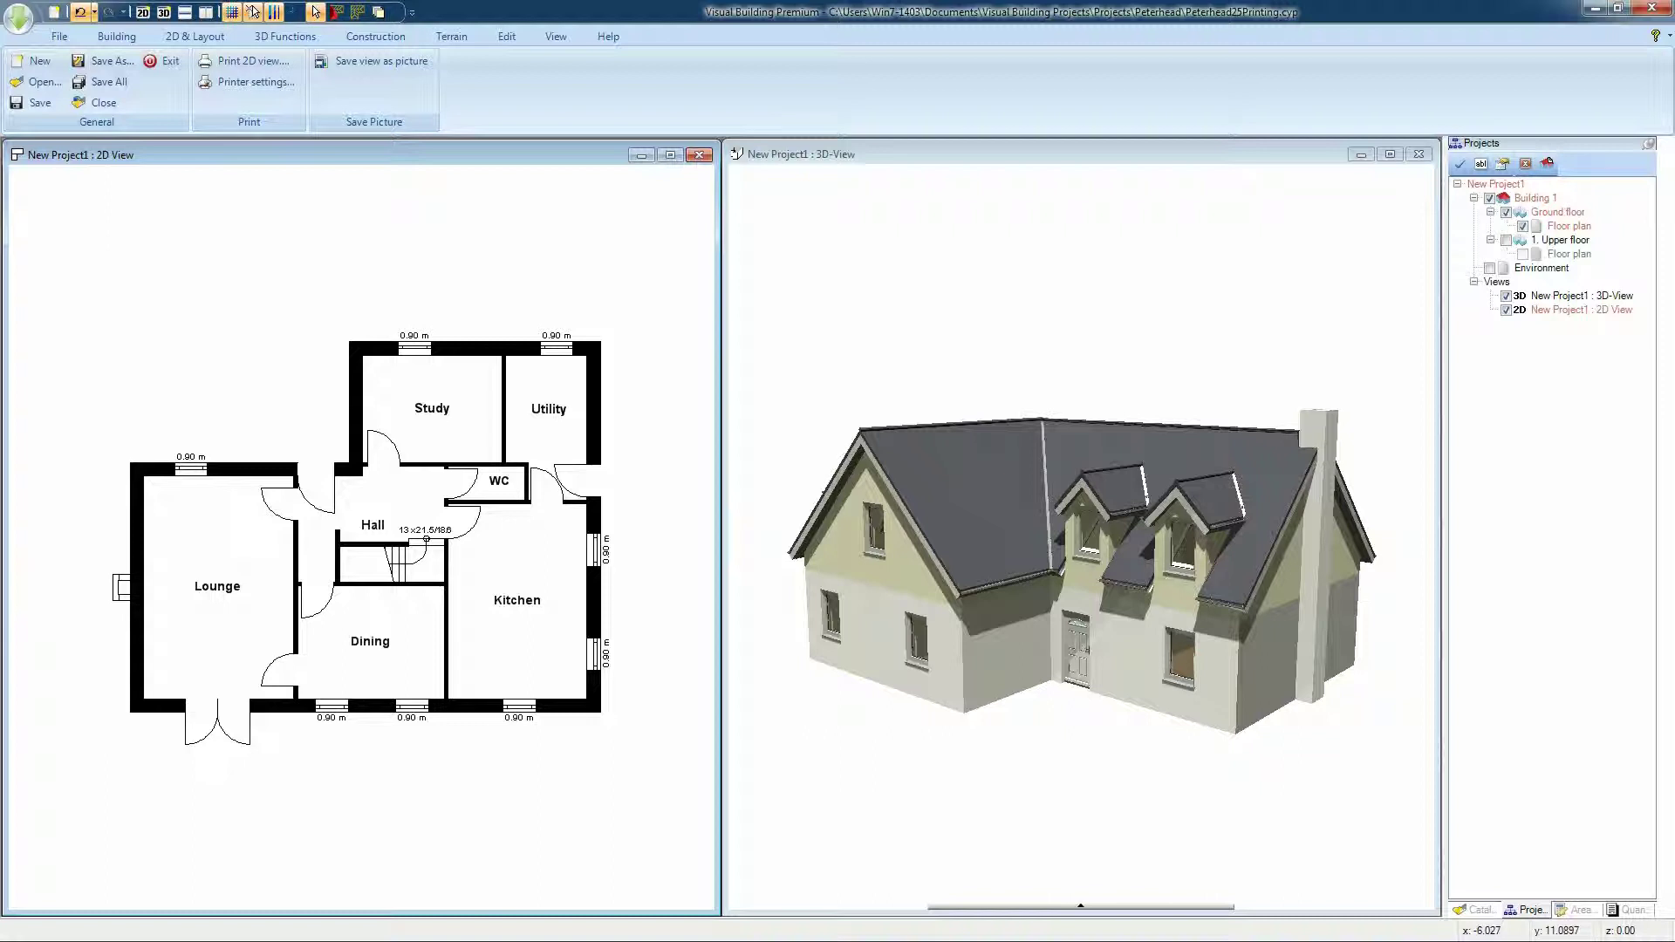
click(252, 11)
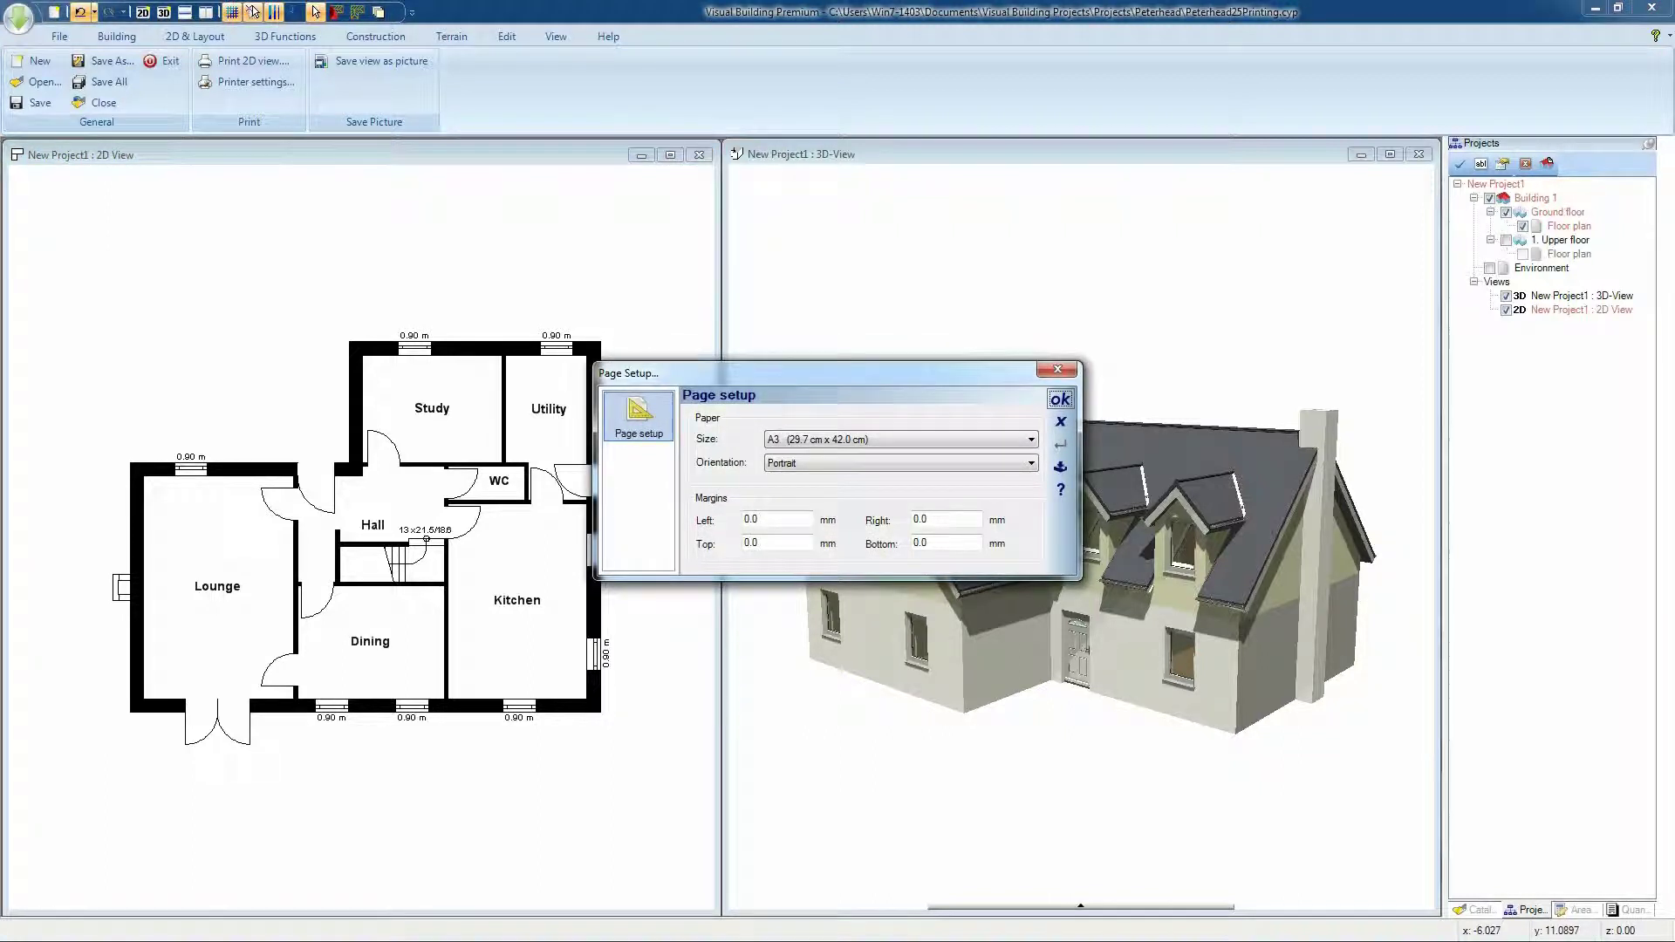
key(Return)
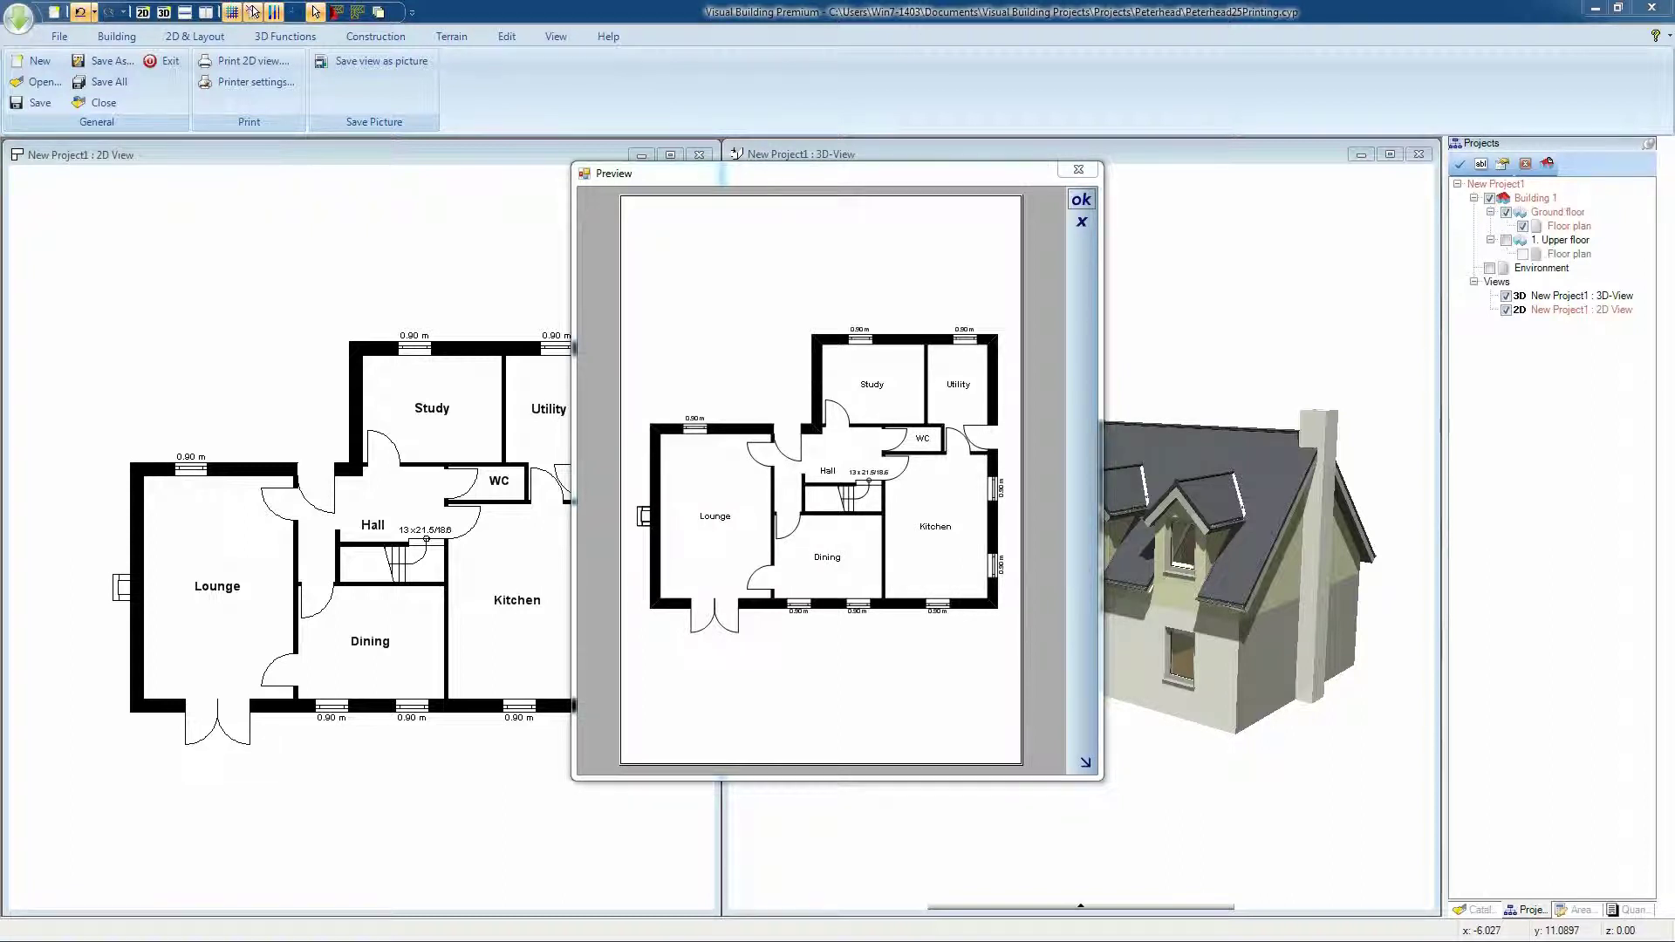
key(Return)
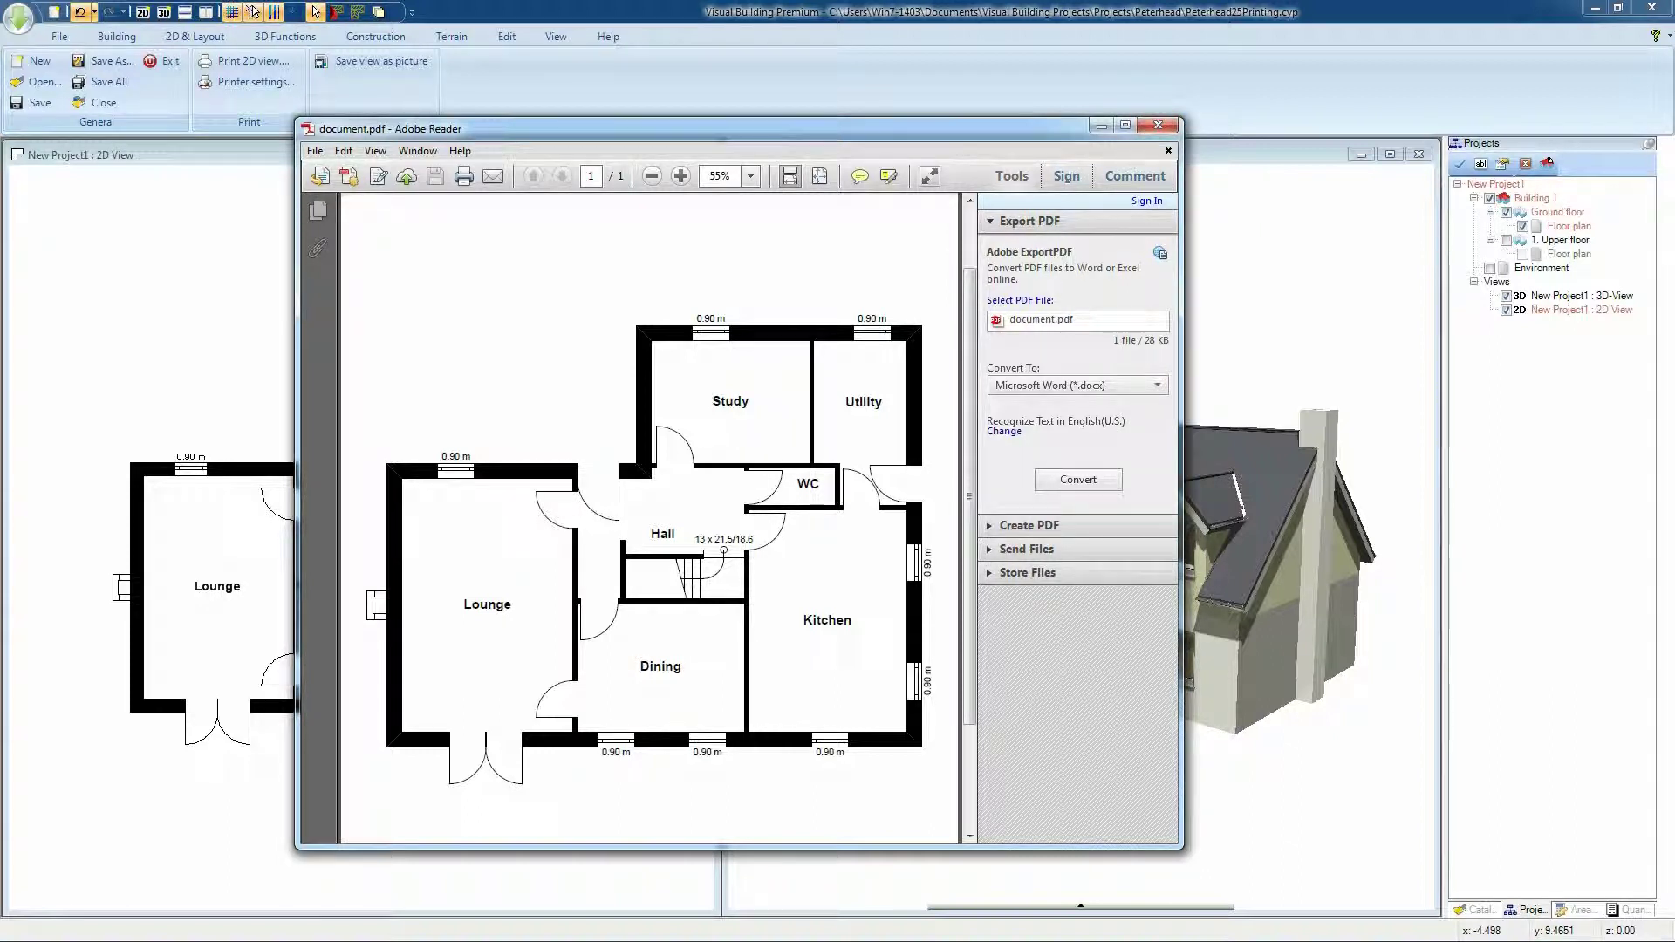
key(alt+F4)
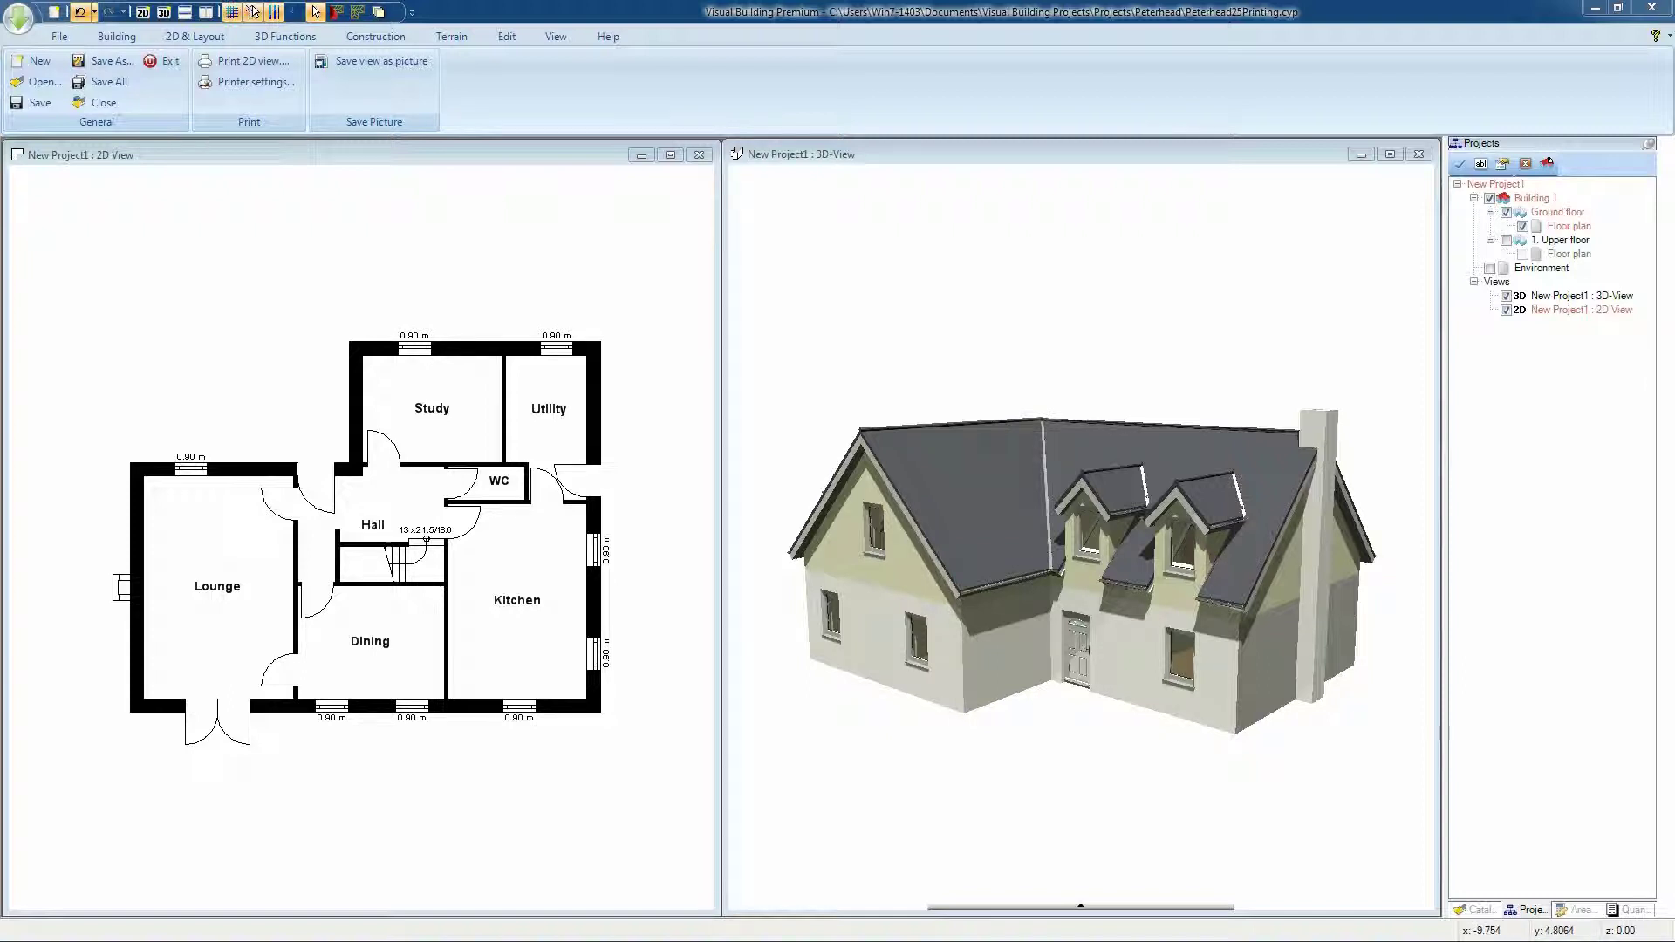
- Save the 2D view as a bitmap picture, keeping the As view dimensions
click(381, 61)
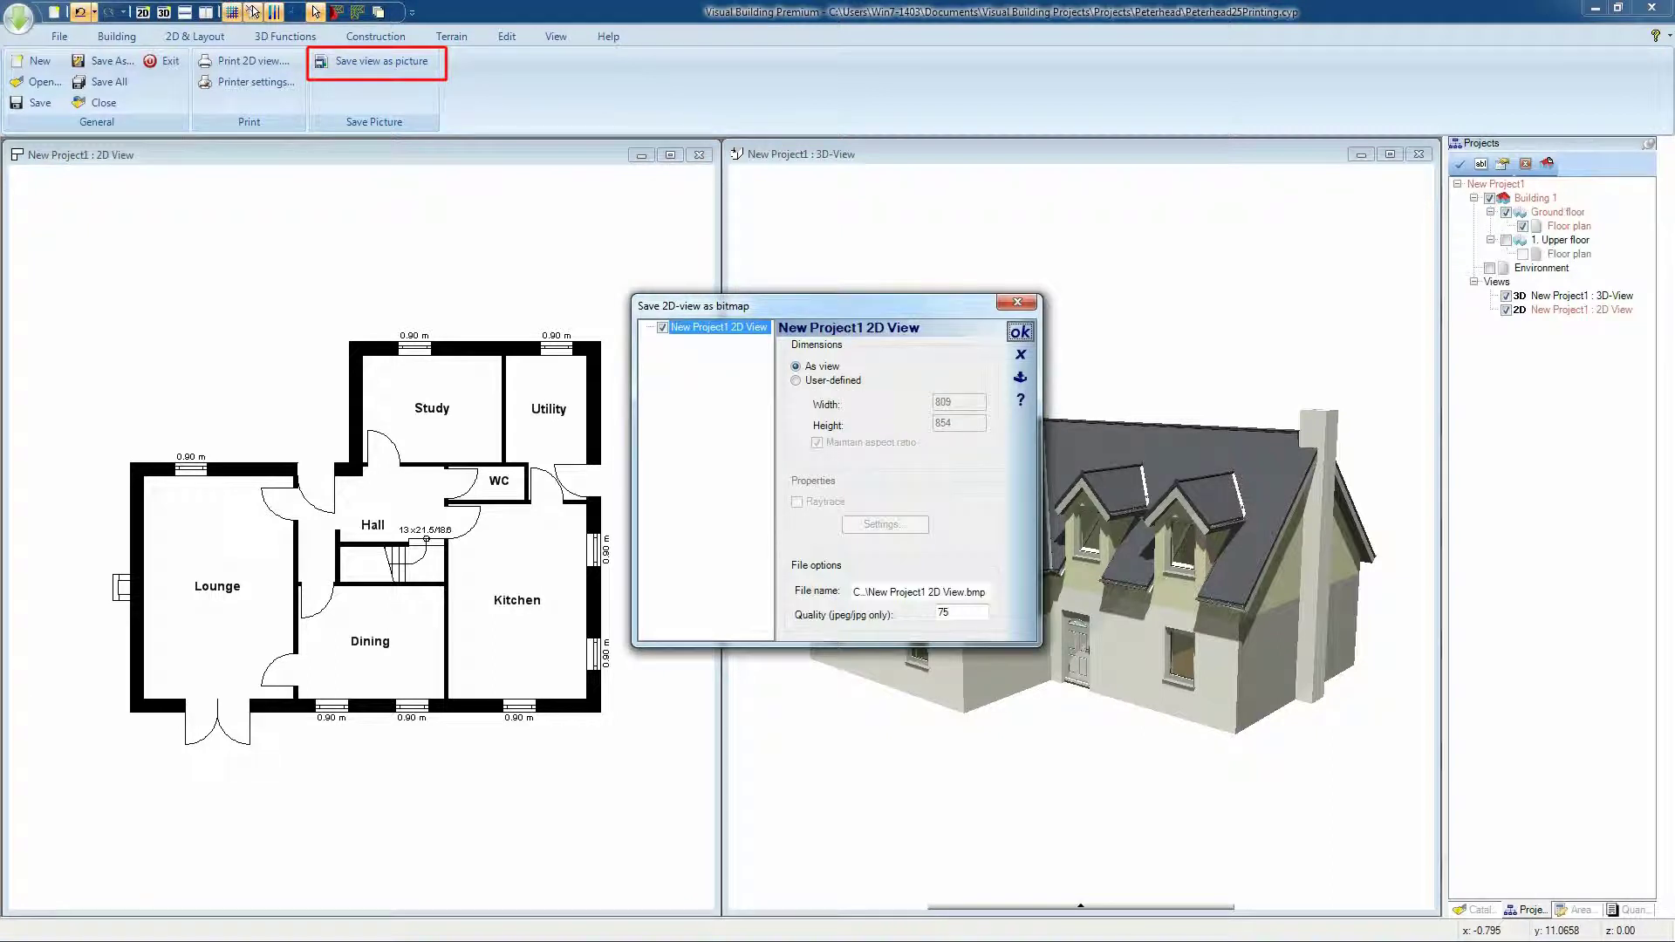
click(1019, 332)
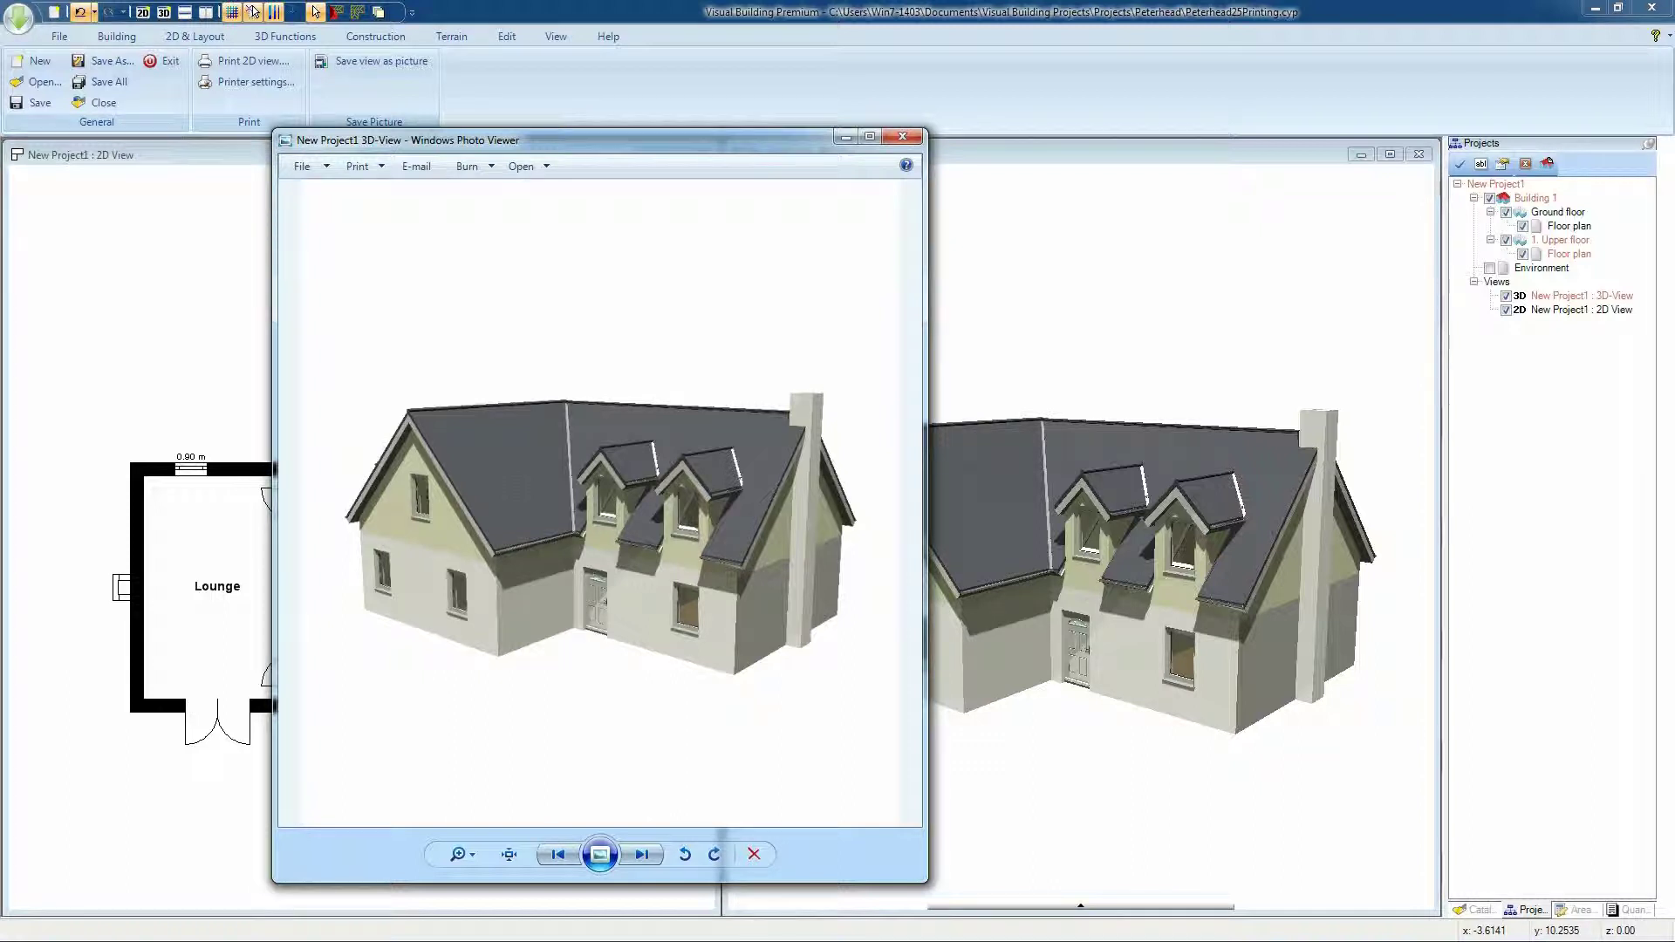
- Look at the print options for the saved 3D view picture in Windows Photo Viewer, and close the viewer
click(358, 166)
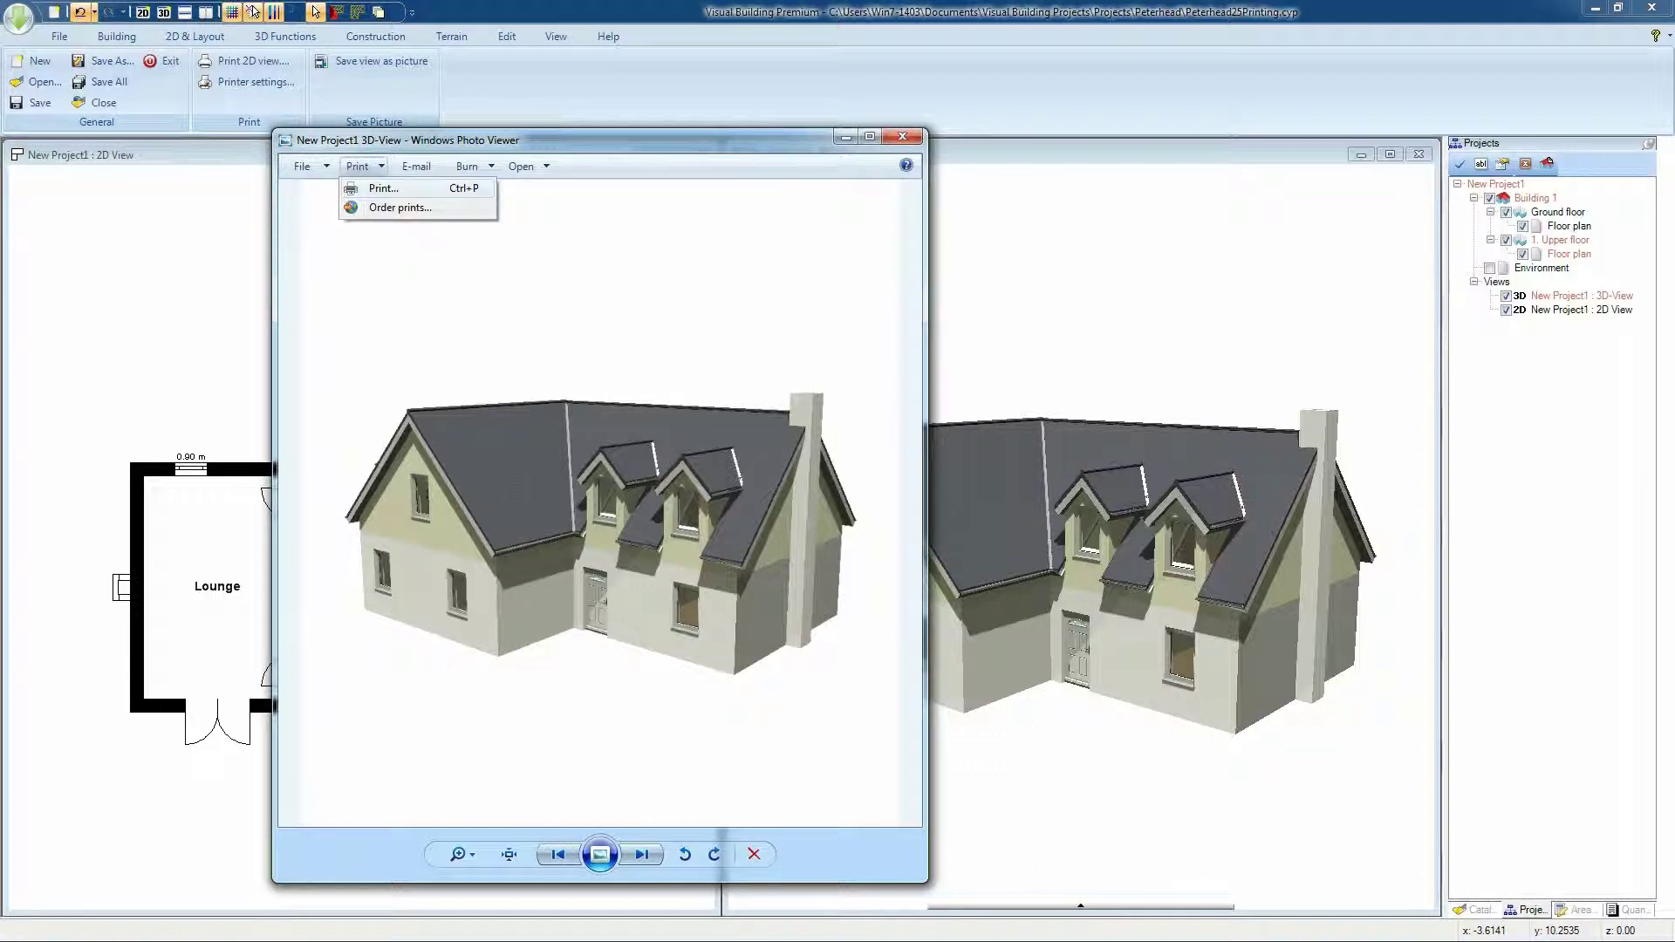
click(902, 137)
click(902, 137)
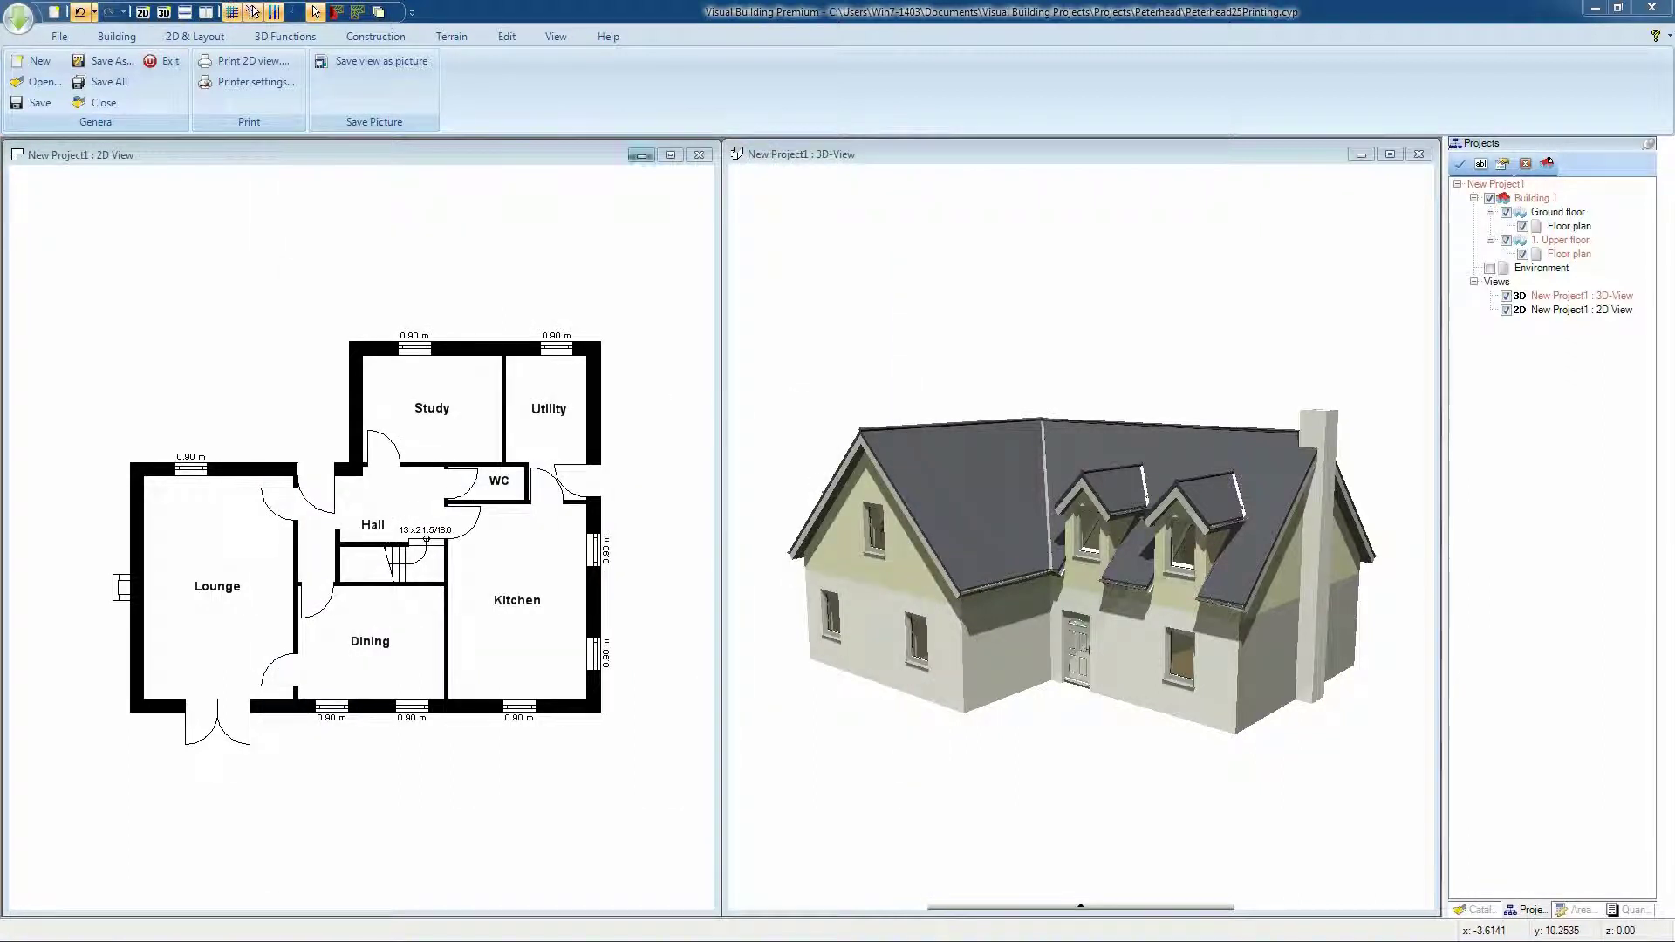